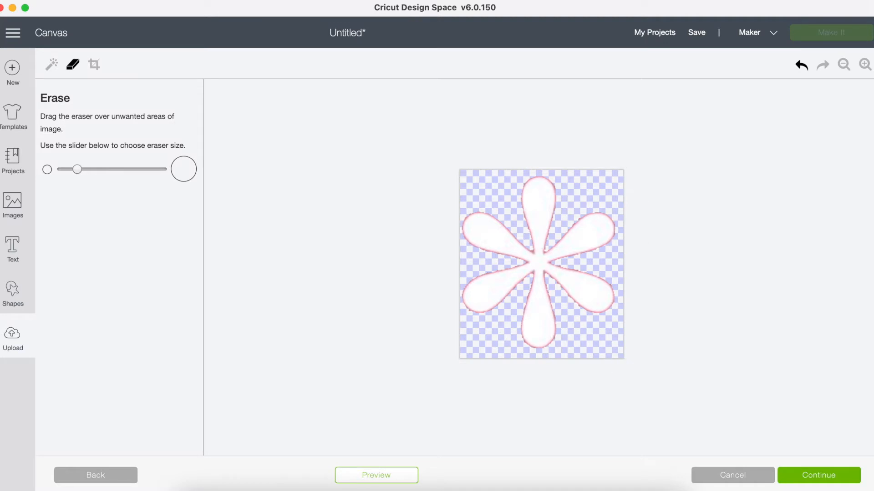
- Accept the erased picture and save it as a Cut image named Asterisks
{"action": "left_click", "coordinate": [794, 475]}
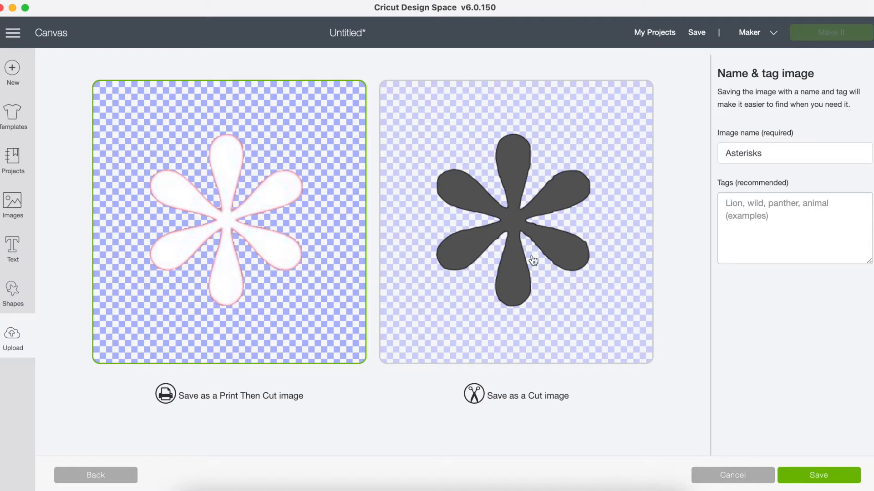
{"action": "left_click", "coordinate": [532, 237]}
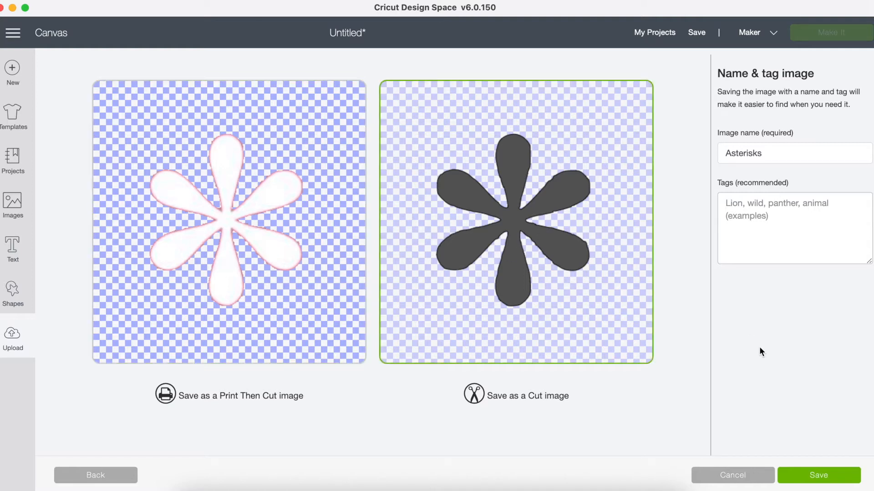
{"action": "left_click", "coordinate": [807, 476]}
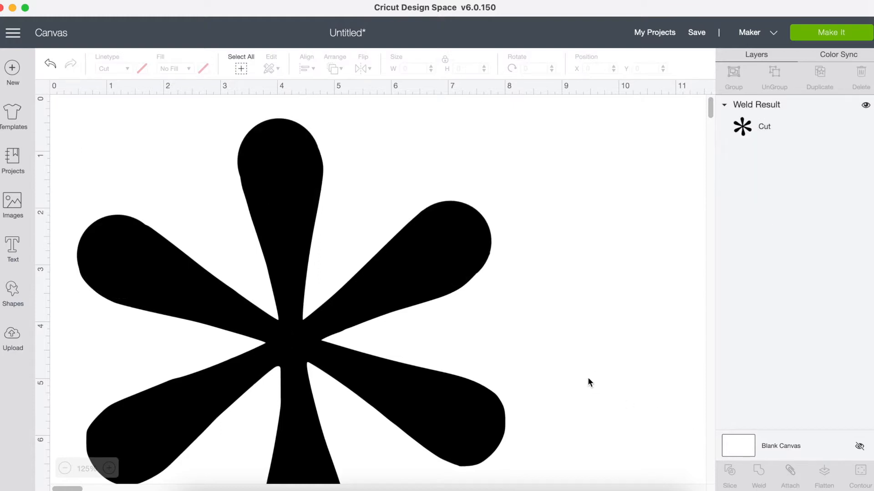
- Weld the three circles with the asterisk and shrink the welded shape to about 3.5 in wide
{"action": "scroll", "coordinate": [588, 383], "scroll_direction": "down", "scroll_amount": 2}
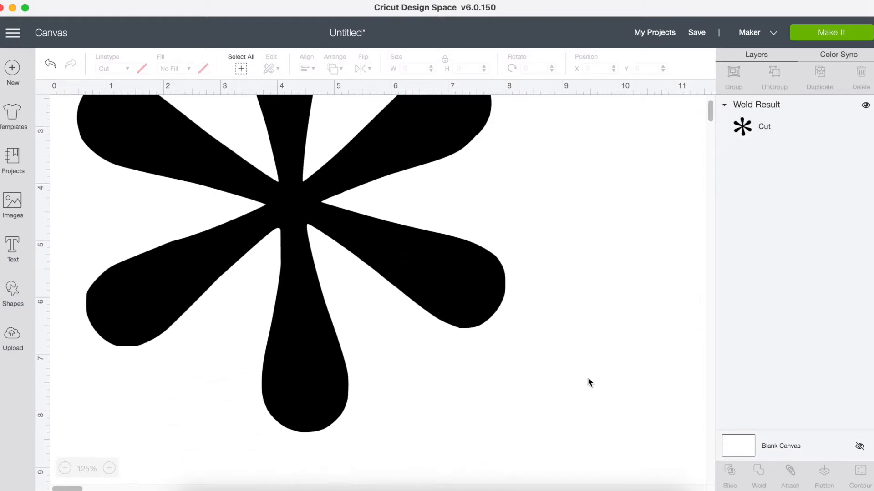
{"action": "scroll", "coordinate": [588, 382], "scroll_direction": "up", "scroll_amount": 2}
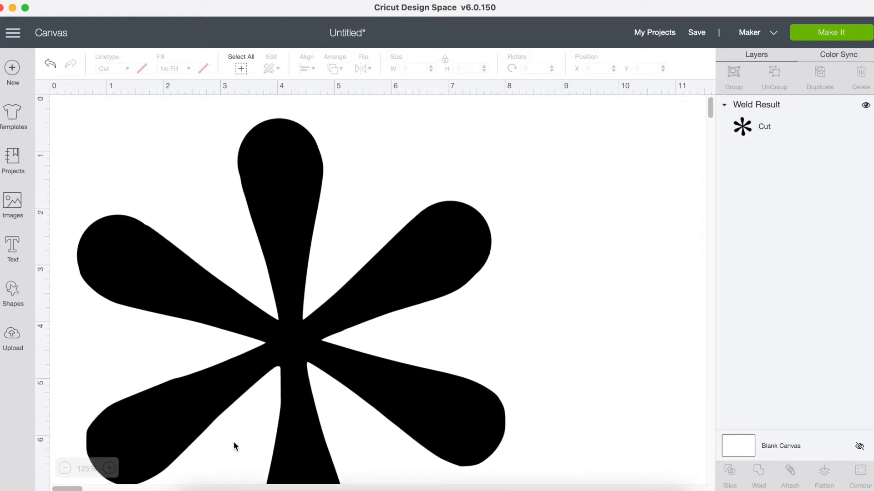
{"action": "left_click", "coordinate": [387, 331]}
{"action": "scroll", "coordinate": [534, 221], "scroll_direction": "down", "scroll_amount": 10}
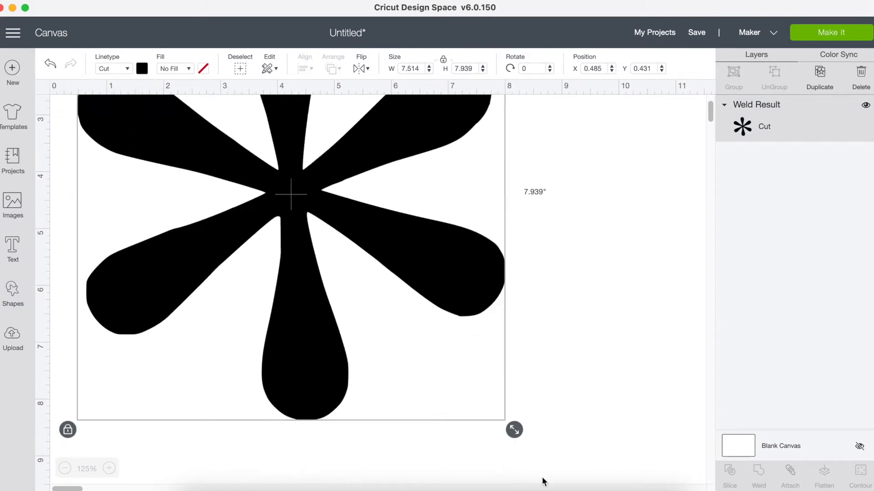
{"action": "left_click_drag", "start_coordinate": [514, 429], "coordinate": [264, 193]}
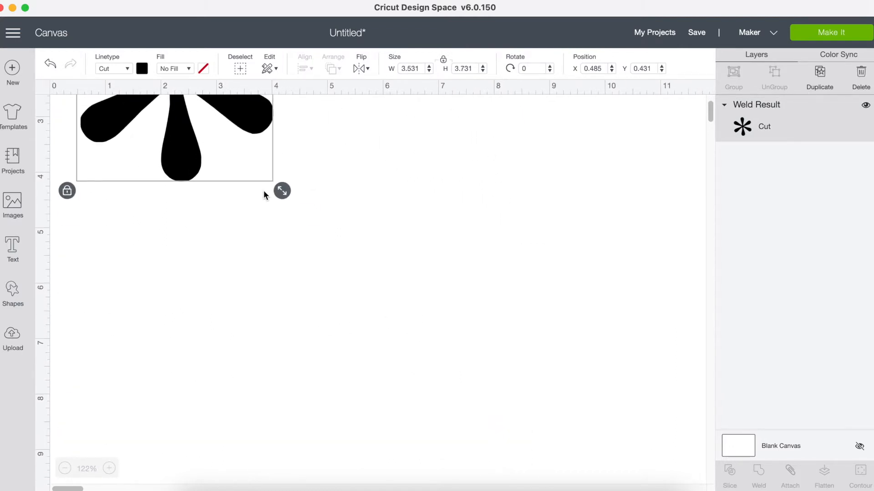
- Set the welded asterisk's width to 2 in with the proportions locked
{"action": "scroll", "coordinate": [264, 190], "scroll_direction": "up", "scroll_amount": 10}
{"action": "left_click", "coordinate": [413, 70]}
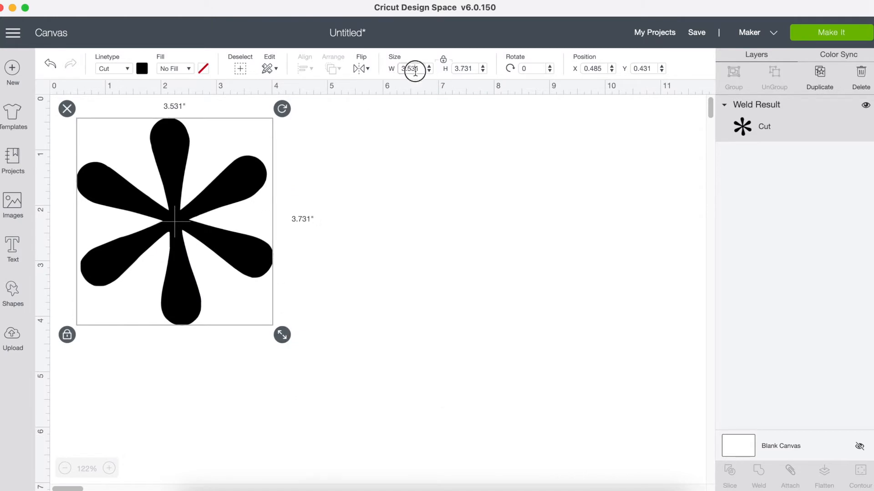
{"action": "key", "text": "Return"}
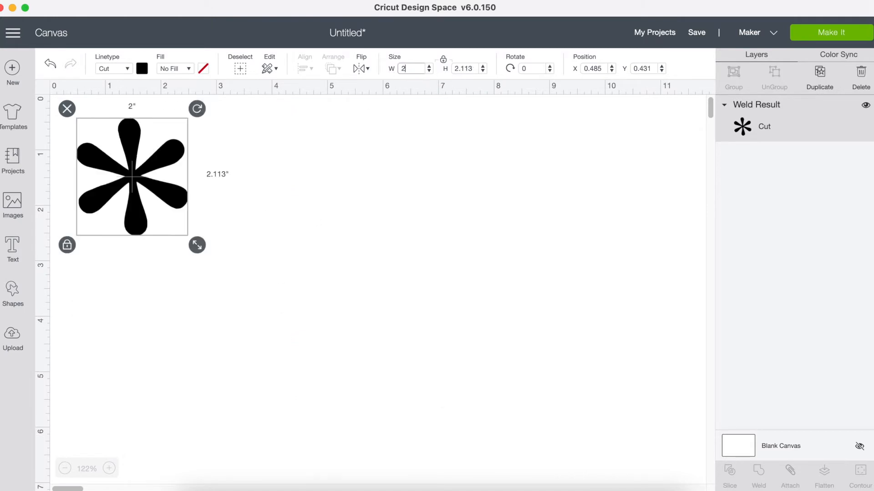
{"action": "left_click", "coordinate": [345, 208]}
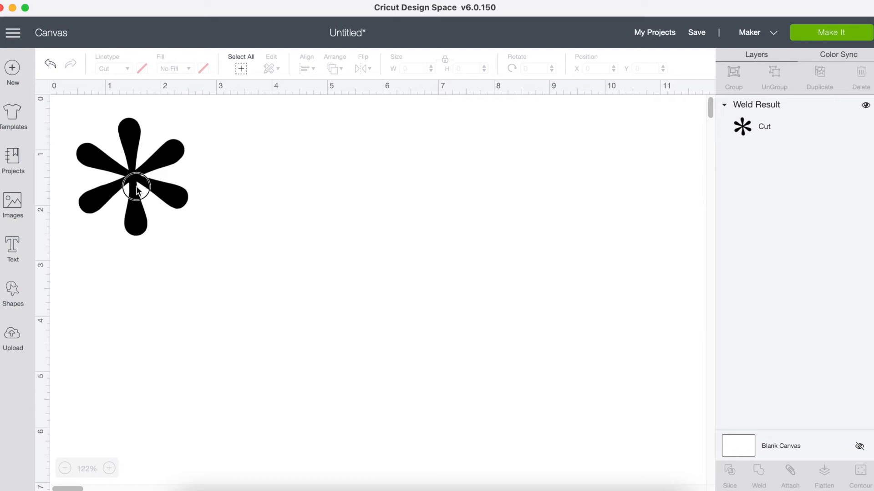
- Set the welded asterisk's width to 1.7 in with the proportions locked
{"action": "left_click", "coordinate": [137, 191]}
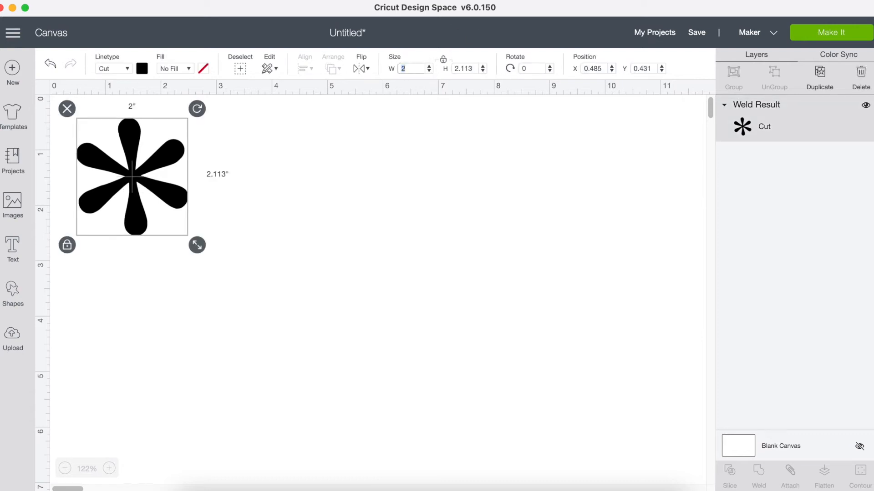
{"action": "type", "text": "1.7"}
{"action": "key", "text": "Return"}
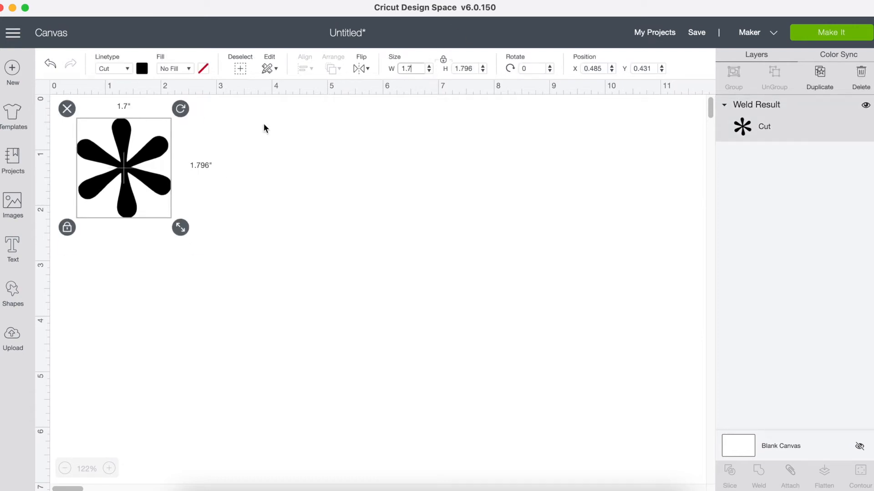
- Insert a circle shape on the canvas with the asterisk
{"action": "left_click", "coordinate": [109, 469]}
{"action": "left_click", "coordinate": [109, 469]}
{"action": "left_click", "coordinate": [108, 469]}
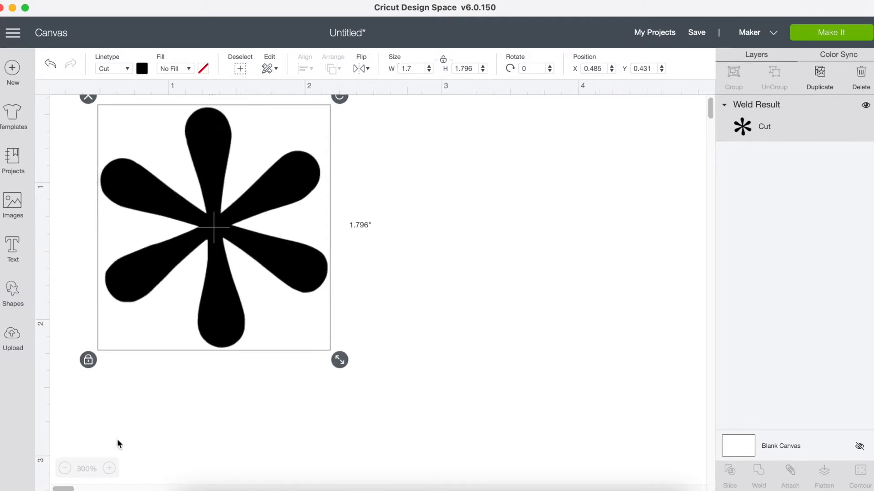
{"action": "scroll", "coordinate": [184, 440], "scroll_direction": "up", "scroll_amount": 2}
{"action": "scroll", "coordinate": [184, 440], "scroll_direction": "right", "scroll_amount": 1}
{"action": "left_click", "coordinate": [235, 118]}
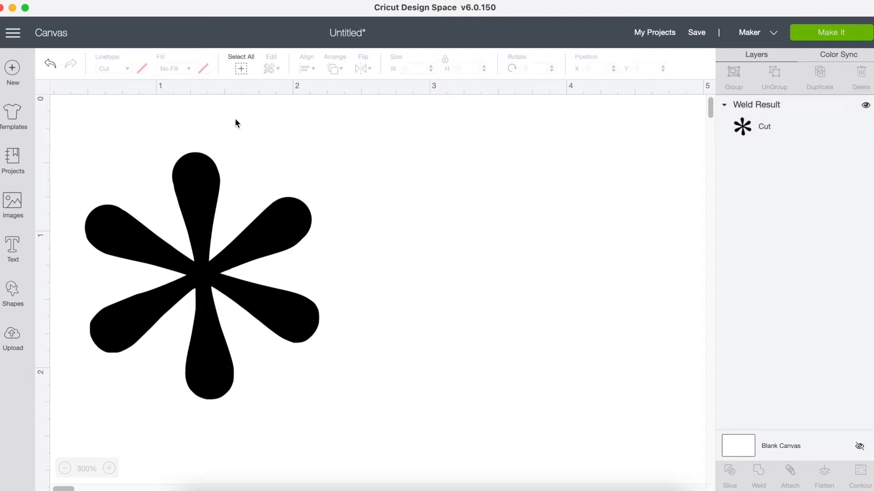
{"action": "left_click", "coordinate": [11, 288]}
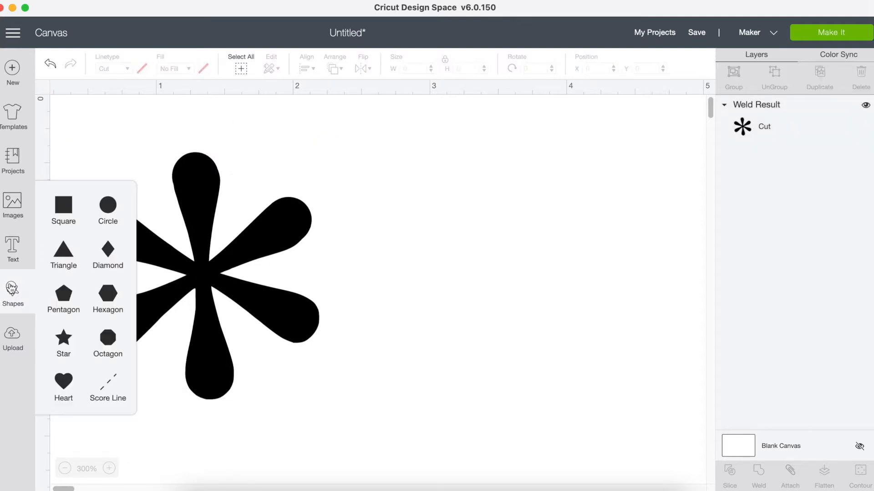
{"action": "left_click", "coordinate": [106, 207]}
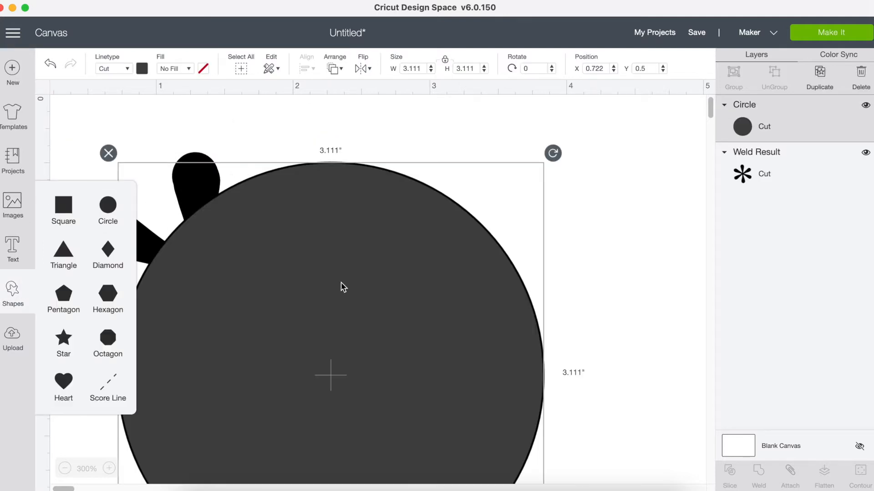
- Shrink the circle to about 0.04 in across and place it at the tip of the asterisk's top petal
{"action": "left_click_drag", "start_coordinate": [435, 295], "coordinate": [481, 192]}
{"action": "right_click", "coordinate": [556, 333]}
{"action": "left_click", "coordinate": [487, 295]}
{"action": "scroll", "coordinate": [487, 295], "scroll_direction": "down", "scroll_amount": 10}
{"action": "scroll", "coordinate": [487, 295], "scroll_direction": "up", "scroll_amount": 10}
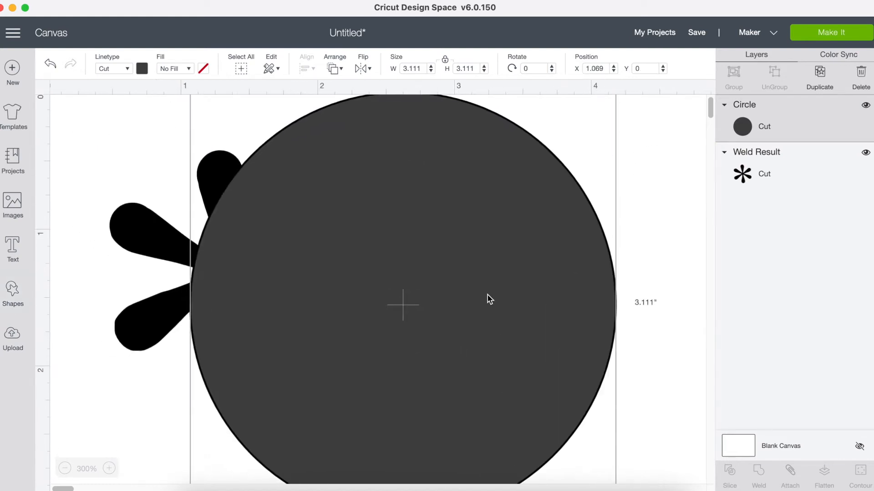
{"action": "scroll", "coordinate": [490, 298], "scroll_direction": "down", "scroll_amount": 5}
{"action": "left_click_drag", "start_coordinate": [571, 312], "coordinate": [443, 179]}
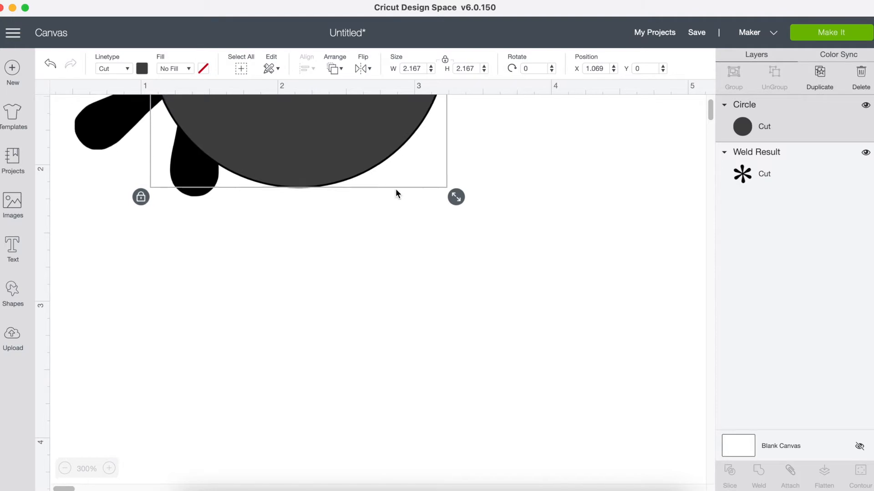
{"action": "scroll", "coordinate": [396, 190], "scroll_direction": "up", "scroll_amount": 5}
{"action": "left_click_drag", "start_coordinate": [502, 399], "coordinate": [252, 152]}
{"action": "left_click_drag", "start_coordinate": [228, 124], "coordinate": [225, 161]}
{"action": "left_click", "coordinate": [325, 156]}
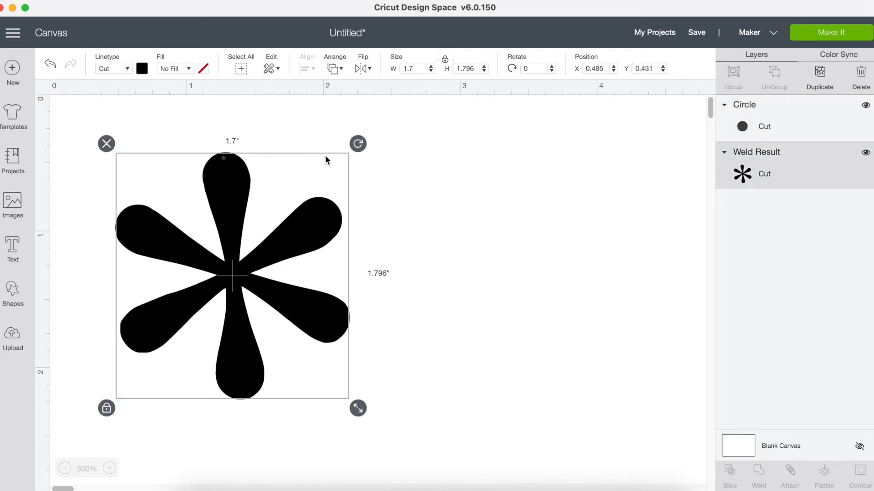
- Enlarge the small circle on the top petal to about 0.056 in across
{"action": "left_click", "coordinate": [345, 120]}
{"action": "left_click", "coordinate": [224, 159]}
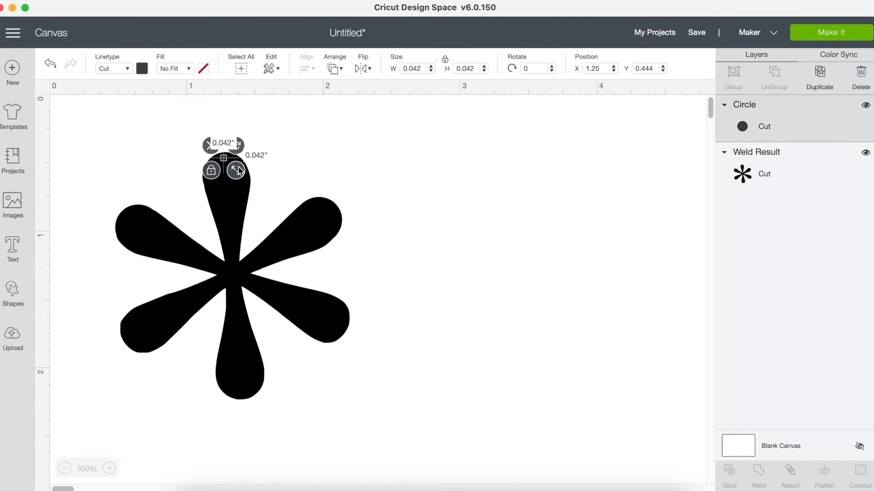
{"action": "left_click_drag", "start_coordinate": [238, 169], "coordinate": [241, 171]}
{"action": "left_click", "coordinate": [337, 155]}
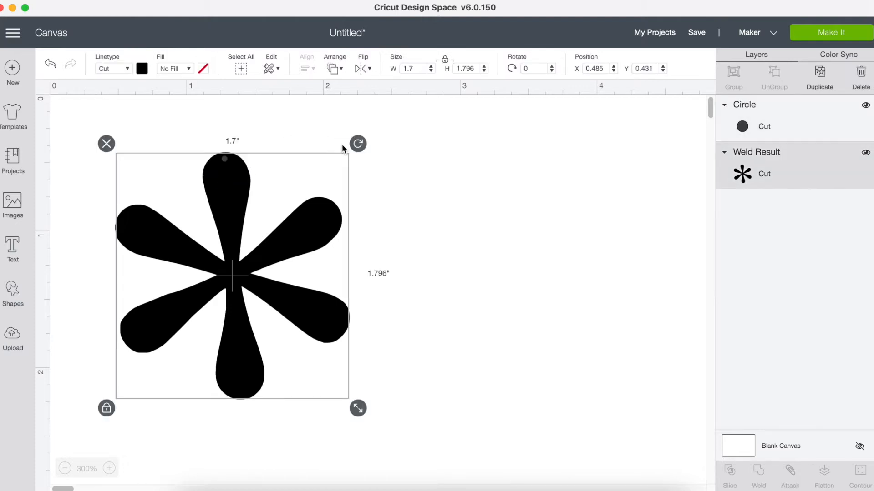
- Resize the small circle to about 0.083 in across and reposition it near the top petal's tip
{"action": "left_click", "coordinate": [109, 468]}
{"action": "left_click", "coordinate": [109, 469]}
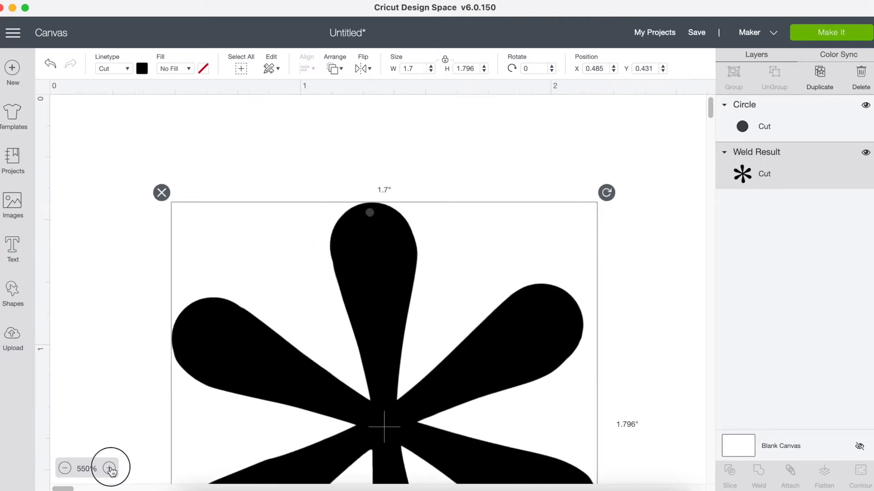
{"action": "left_click", "coordinate": [109, 469]}
{"action": "left_click", "coordinate": [413, 152]}
{"action": "left_click", "coordinate": [399, 224]}
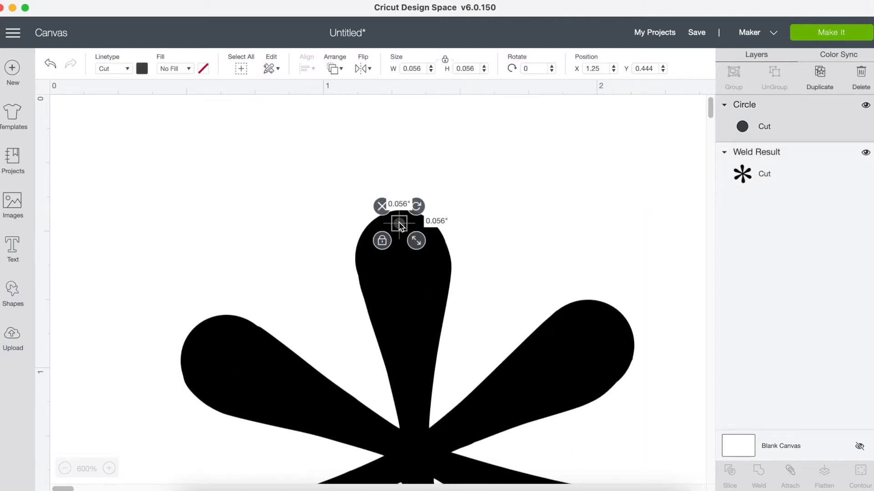
{"action": "left_click_drag", "start_coordinate": [416, 241], "coordinate": [400, 226]}
{"action": "left_click", "coordinate": [402, 229]}
{"action": "left_click", "coordinate": [400, 183]}
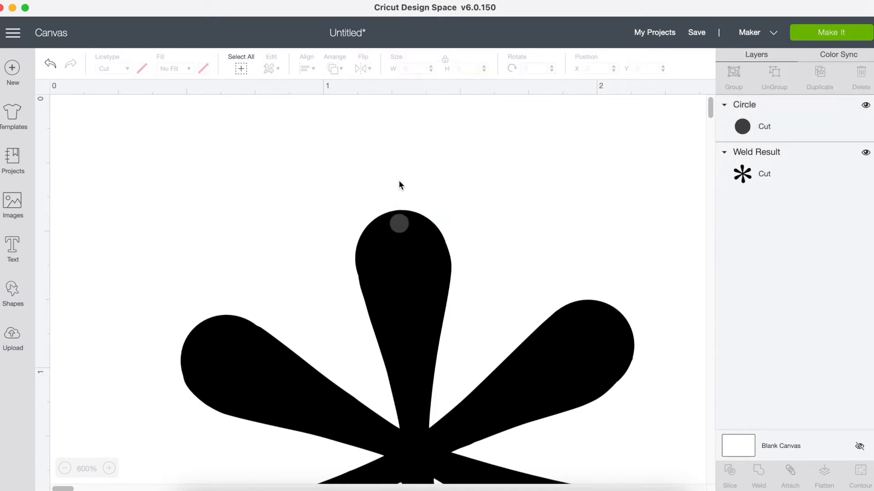
- Resize the small circle to about 0.069 in across and centre it just inside the top petal's tip
{"action": "left_click", "coordinate": [399, 224]}
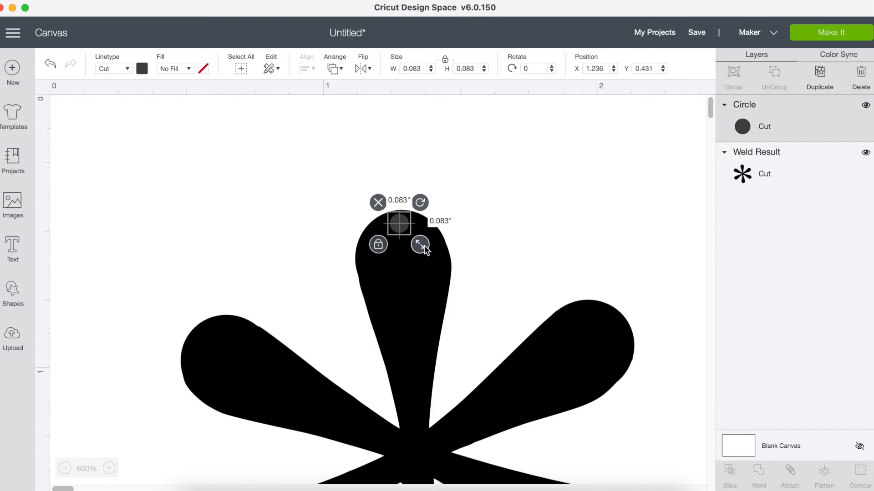
{"action": "left_click_drag", "start_coordinate": [422, 246], "coordinate": [401, 226]}
{"action": "left_click", "coordinate": [397, 227]}
{"action": "left_click", "coordinate": [336, 203]}
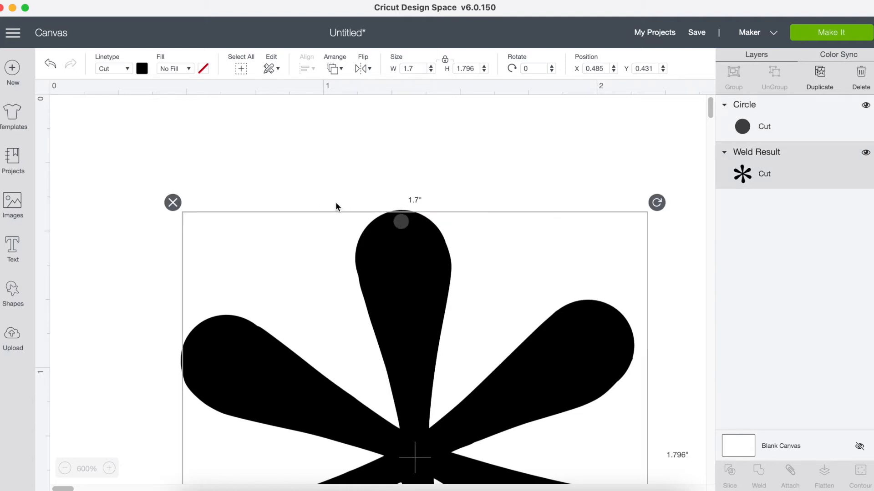
{"action": "left_click", "coordinate": [335, 202]}
- Duplicate the welded asterisk and place the copy to the right of the original
{"action": "scroll", "coordinate": [416, 318], "scroll_direction": "down", "scroll_amount": 10}
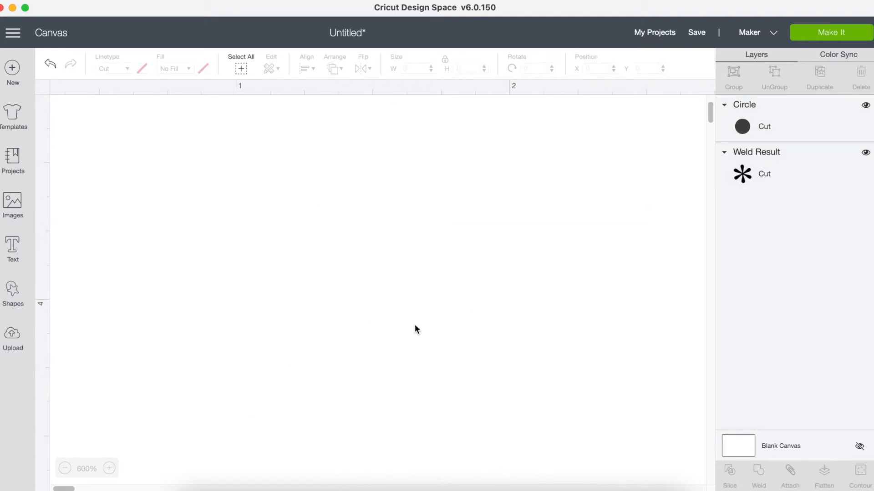
{"action": "scroll", "coordinate": [419, 367], "scroll_direction": "right", "scroll_amount": 2}
{"action": "scroll", "coordinate": [420, 367], "scroll_direction": "down", "scroll_amount": 5}
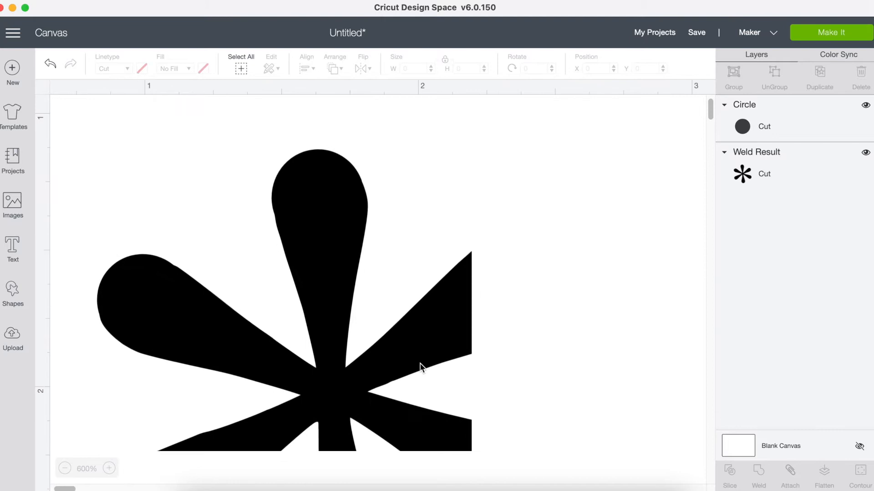
{"action": "left_click", "coordinate": [65, 468]}
{"action": "left_click", "coordinate": [65, 468]}
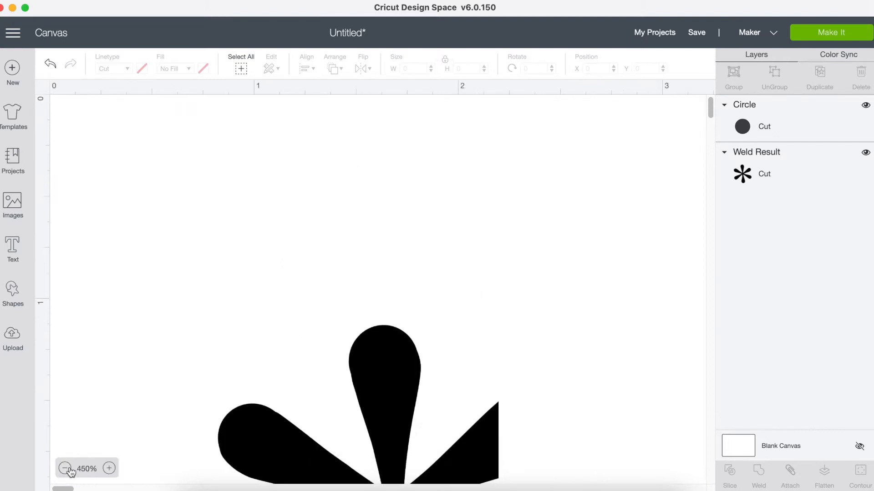
{"action": "left_click", "coordinate": [65, 469]}
{"action": "left_click", "coordinate": [65, 468]}
{"action": "left_click", "coordinate": [65, 469]}
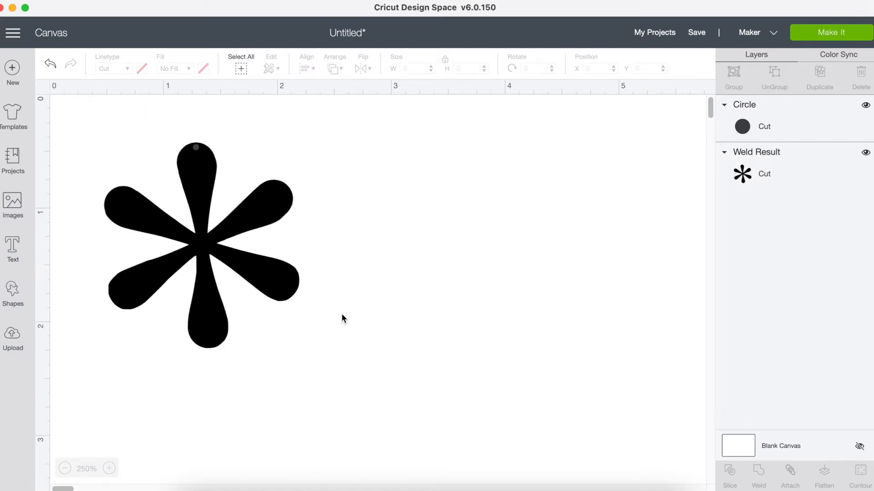
{"action": "left_click", "coordinate": [203, 244]}
{"action": "right_click", "coordinate": [205, 243]}
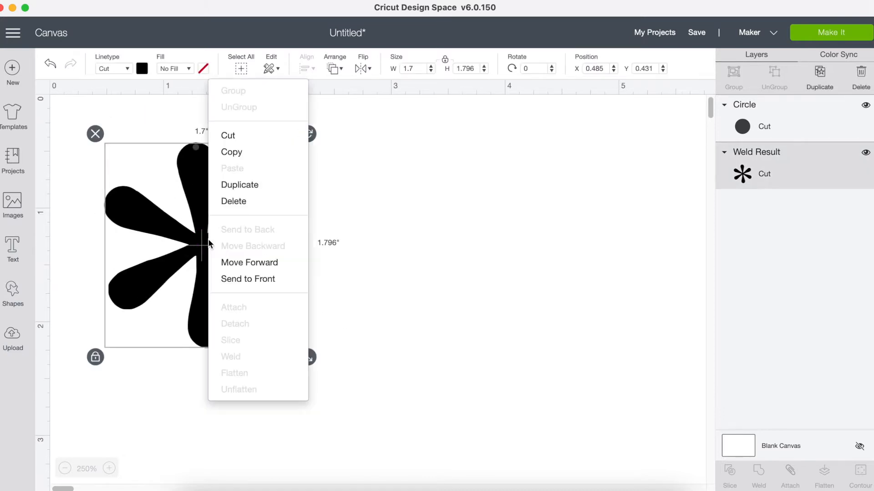
{"action": "left_click", "coordinate": [238, 185]}
{"action": "left_click_drag", "start_coordinate": [235, 275], "coordinate": [421, 245]}
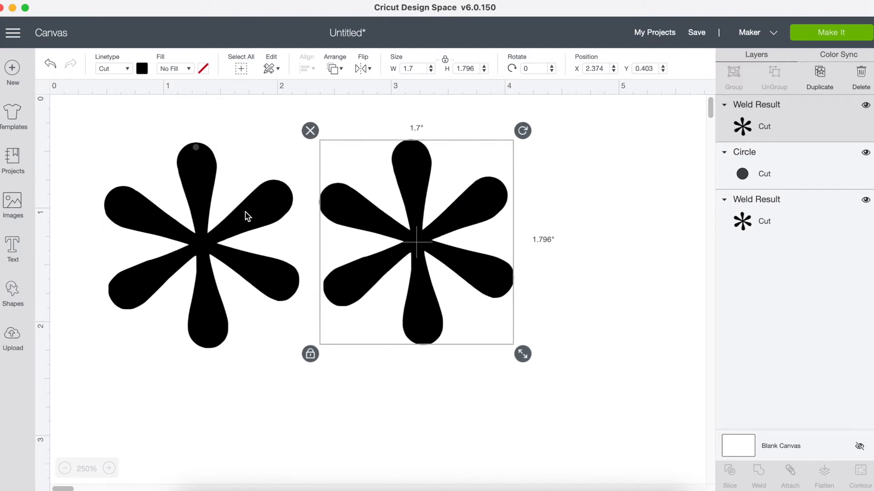
- Slice the small circle out of the left asterisk's top petal
{"action": "left_click", "coordinate": [189, 127]}
{"action": "left_click_drag", "start_coordinate": [176, 123], "coordinate": [205, 167]}
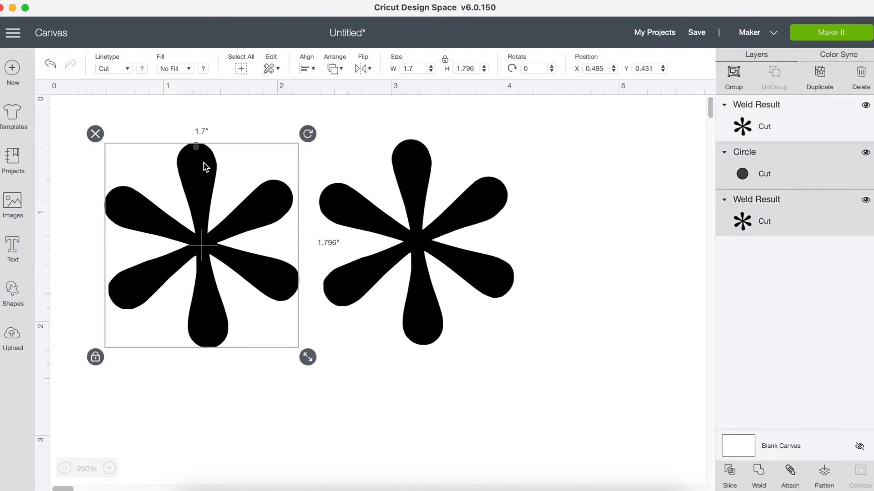
{"action": "left_click", "coordinate": [729, 474]}
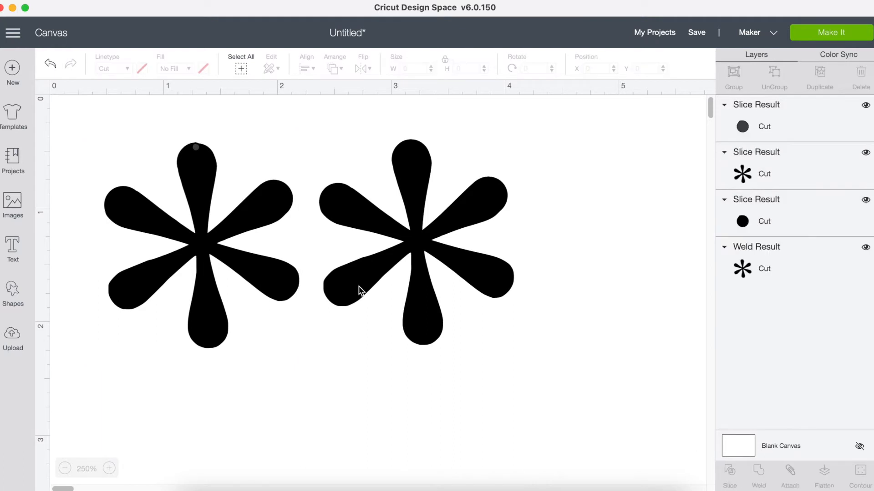
- Move the left asterisk straight down off its slice leftovers and delete both small circle pieces
{"action": "left_click_drag", "start_coordinate": [197, 189], "coordinate": [196, 234]}
{"action": "left_click", "coordinate": [196, 147]}
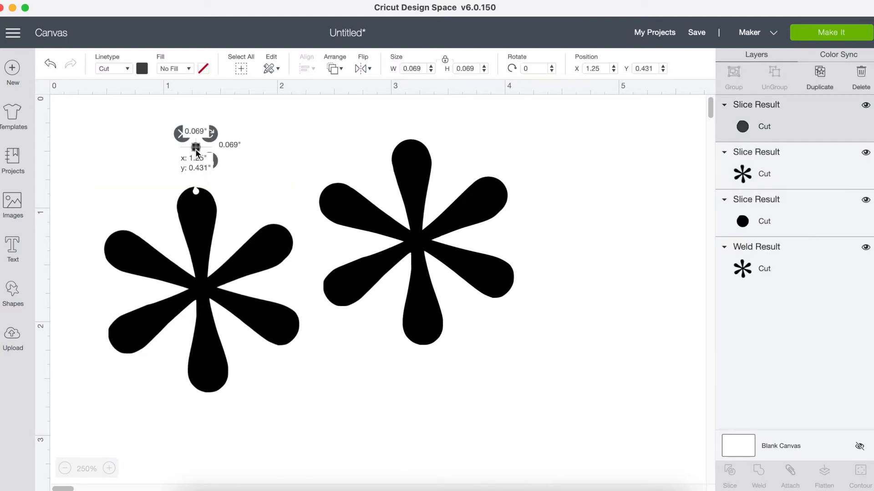
{"action": "key", "text": "Delete"}
{"action": "left_click", "coordinate": [195, 146]}
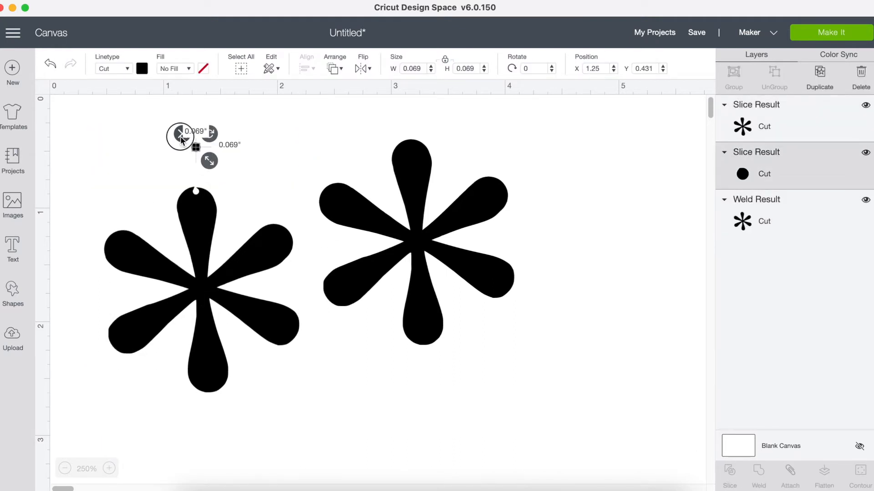
{"action": "key", "text": "Delete"}
{"action": "left_click", "coordinate": [109, 468]}
{"action": "left_click", "coordinate": [109, 468]}
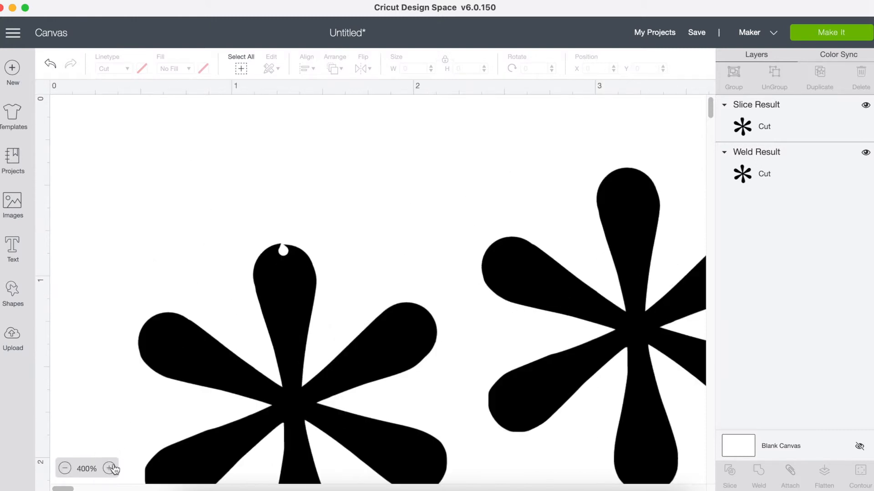
{"action": "left_click", "coordinate": [64, 468]}
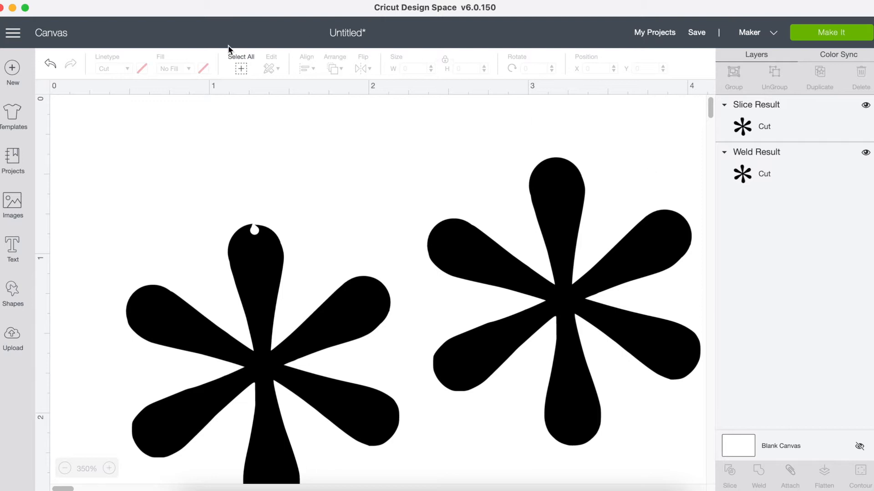
- Undo the deletion of both circle pieces and the left asterisk's last move
{"action": "left_click", "coordinate": [49, 64]}
{"action": "left_click", "coordinate": [49, 64]}
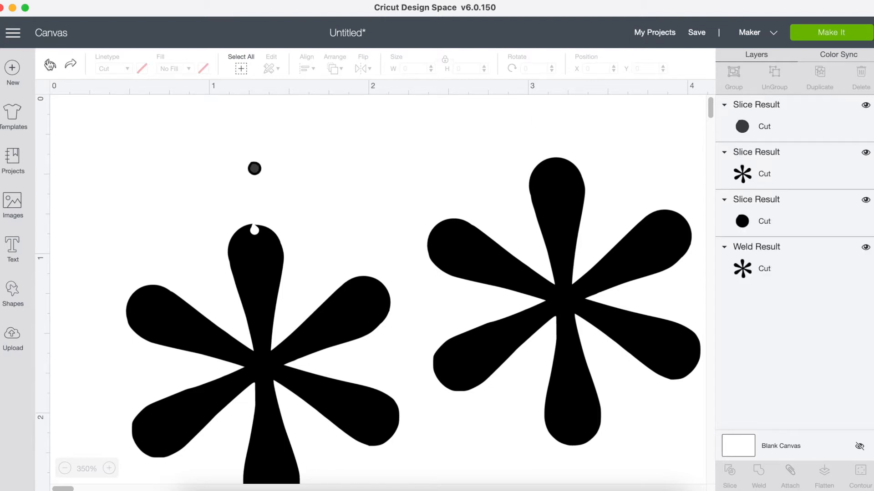
{"action": "left_click", "coordinate": [50, 65]}
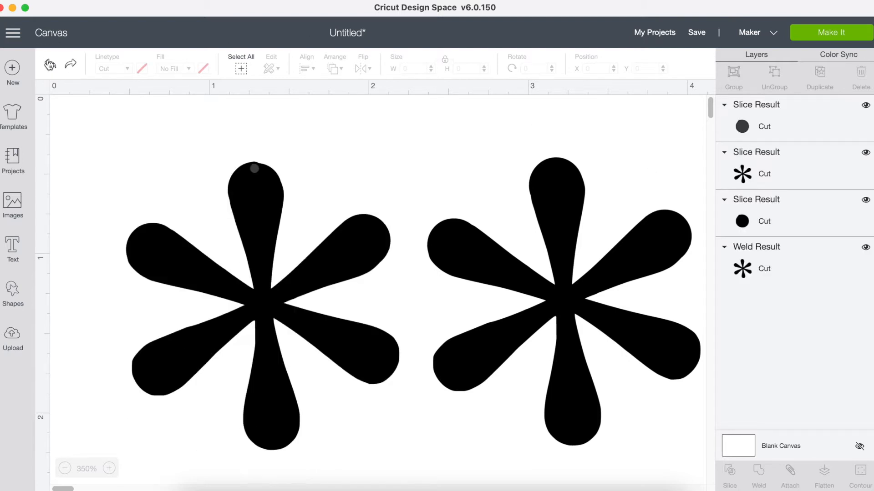
- Try repositioning the sliced grey circle inside the left asterisk's top petal, at about X 1.219, Y 0.447
{"action": "left_click", "coordinate": [256, 171]}
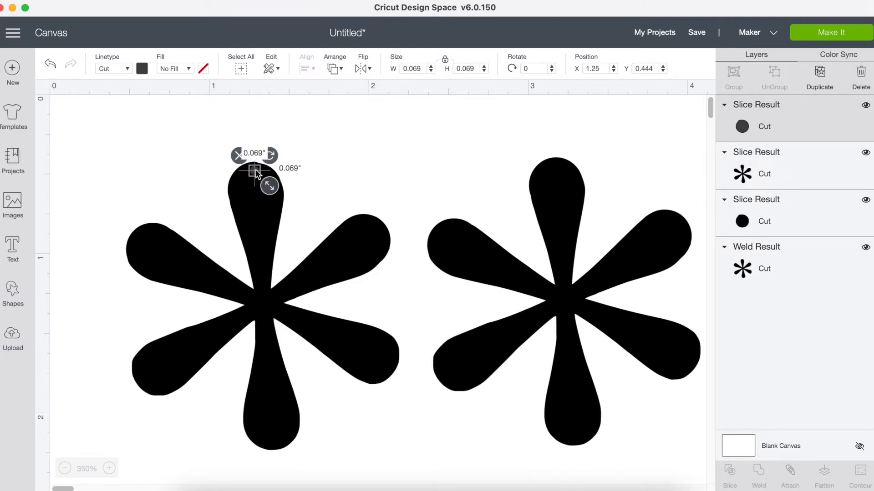
{"action": "left_click", "coordinate": [109, 468]}
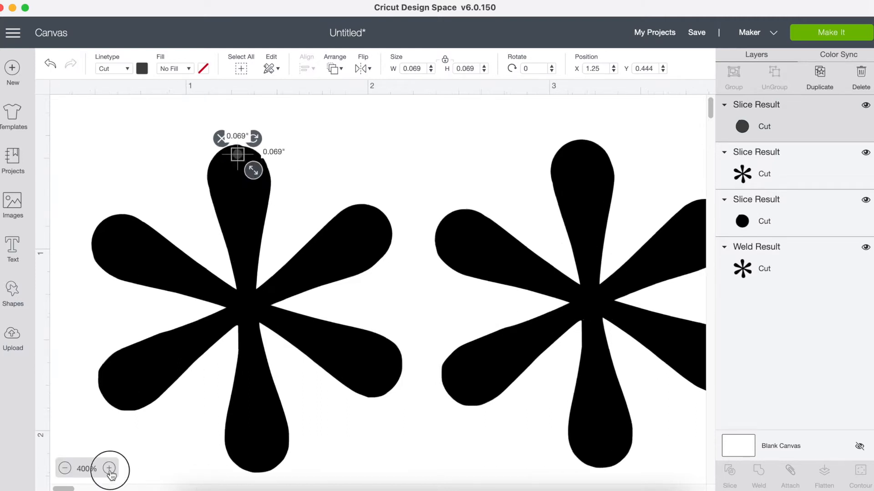
{"action": "left_click", "coordinate": [109, 468]}
{"action": "scroll", "coordinate": [176, 353], "scroll_direction": "up", "scroll_amount": 3}
{"action": "scroll", "coordinate": [176, 353], "scroll_direction": "left", "scroll_amount": 2}
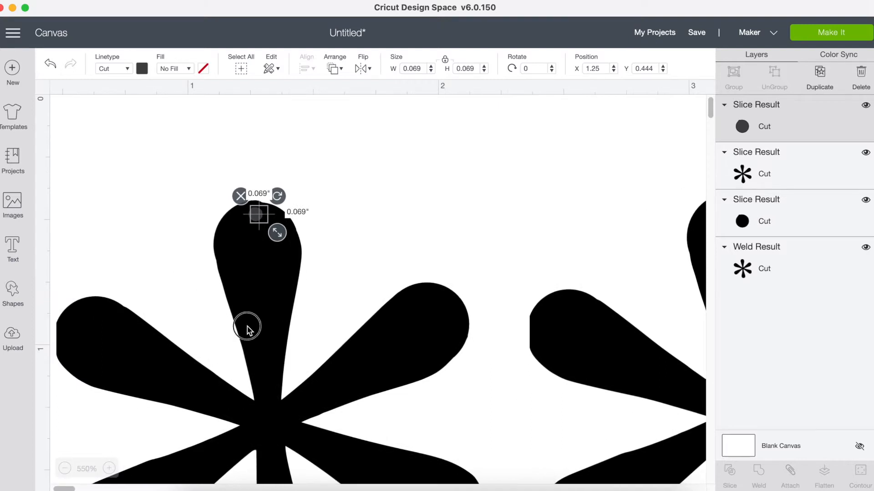
{"action": "left_click", "coordinate": [290, 220]}
{"action": "left_click", "coordinate": [317, 166]}
{"action": "left_click", "coordinate": [255, 215]}
{"action": "key", "text": "Left"}
{"action": "key", "text": "Down"}
{"action": "left_click_drag", "start_coordinate": [235, 244], "coordinate": [253, 215]}
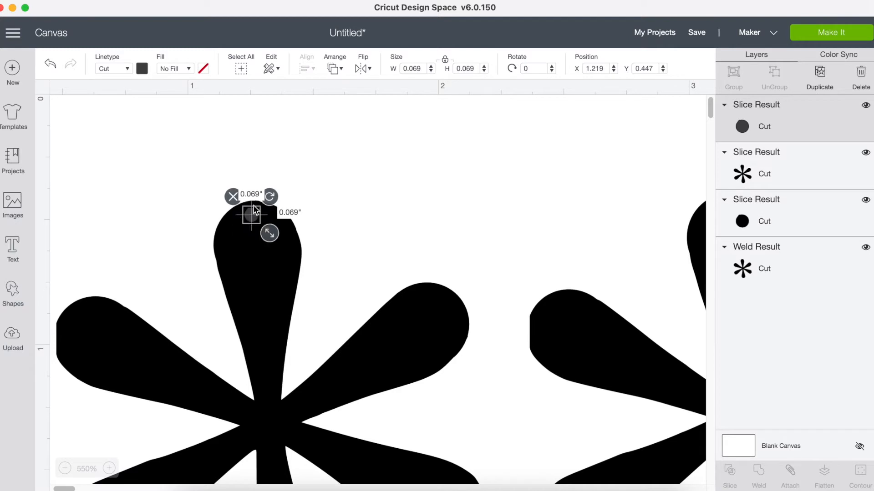
- Move the plain right asterisk aside and pull the left asterisk down off its circle pieces
{"action": "left_click", "coordinate": [270, 160]}
{"action": "left_click_drag", "start_coordinate": [198, 172], "coordinate": [450, 278]}
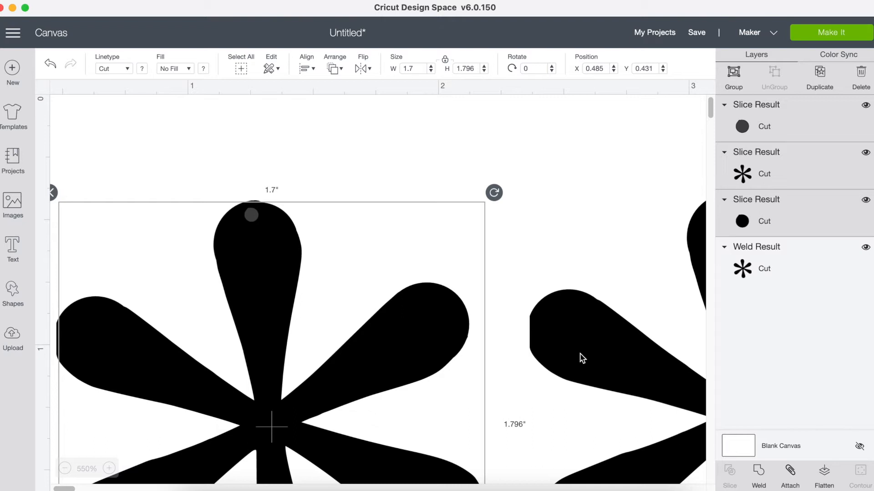
{"action": "left_click", "coordinate": [552, 225]}
{"action": "left_click", "coordinate": [320, 188]}
{"action": "left_click_drag", "start_coordinate": [262, 131], "coordinate": [242, 249]}
{"action": "left_click", "coordinate": [604, 223]}
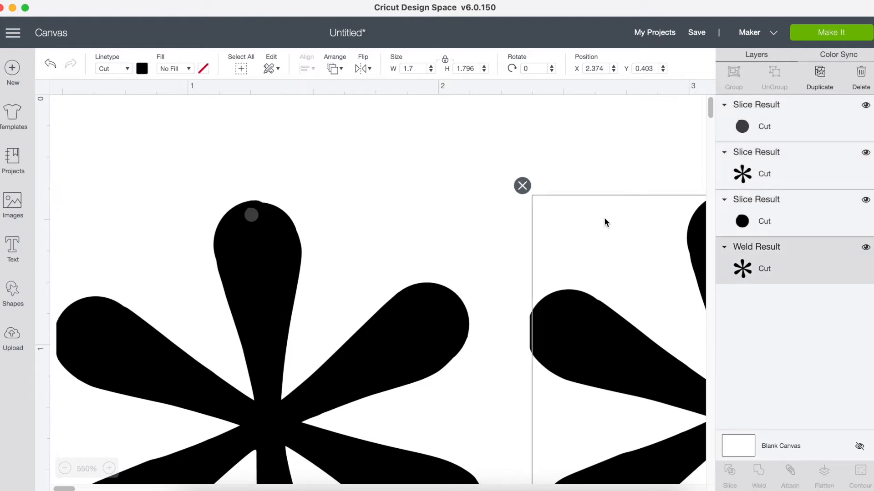
{"action": "left_click_drag", "start_coordinate": [624, 353], "coordinate": [701, 330]}
{"action": "left_click_drag", "start_coordinate": [282, 264], "coordinate": [300, 314]}
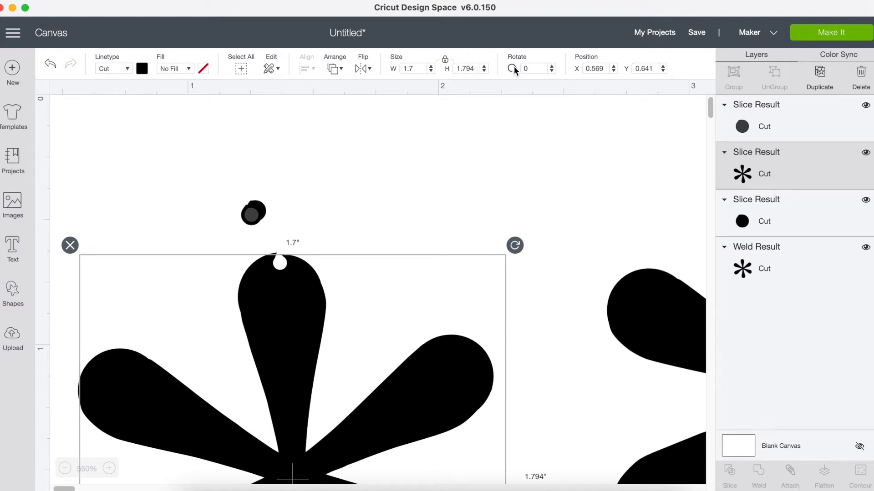
- Undo the recent moves and the slice, back to the unsliced left asterisk with its separate small circle
{"action": "left_click", "coordinate": [50, 65]}
{"action": "left_click", "coordinate": [50, 64]}
{"action": "left_click", "coordinate": [50, 65]}
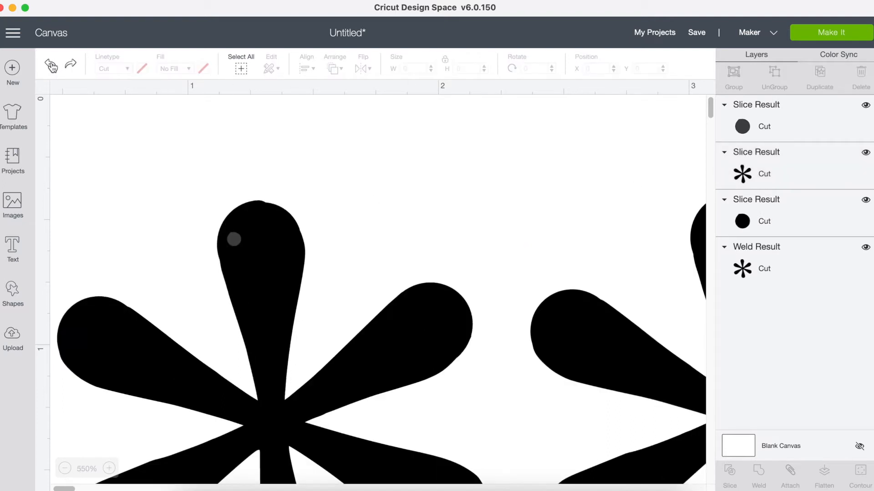
{"action": "left_click", "coordinate": [50, 65]}
{"action": "left_click", "coordinate": [50, 64]}
{"action": "left_click", "coordinate": [50, 64]}
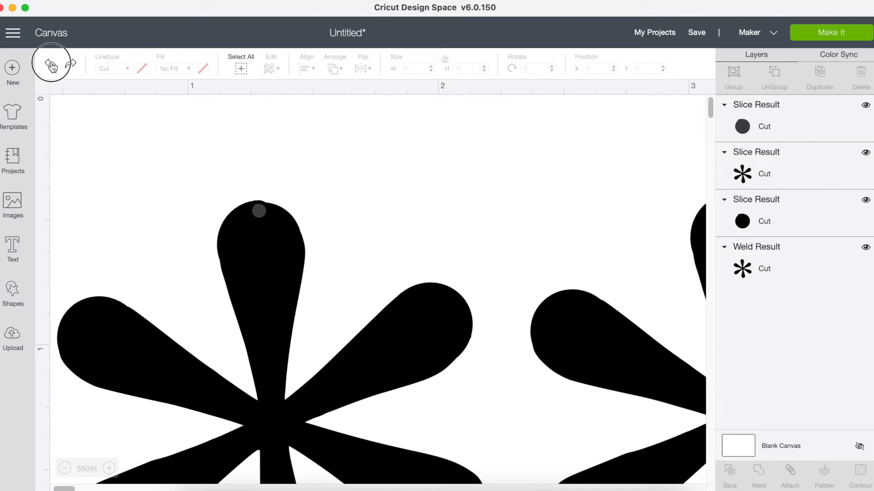
- Nudge the left asterisk up to Y 0.417 and slice the small circle out of its top petal
{"action": "left_click", "coordinate": [257, 285]}
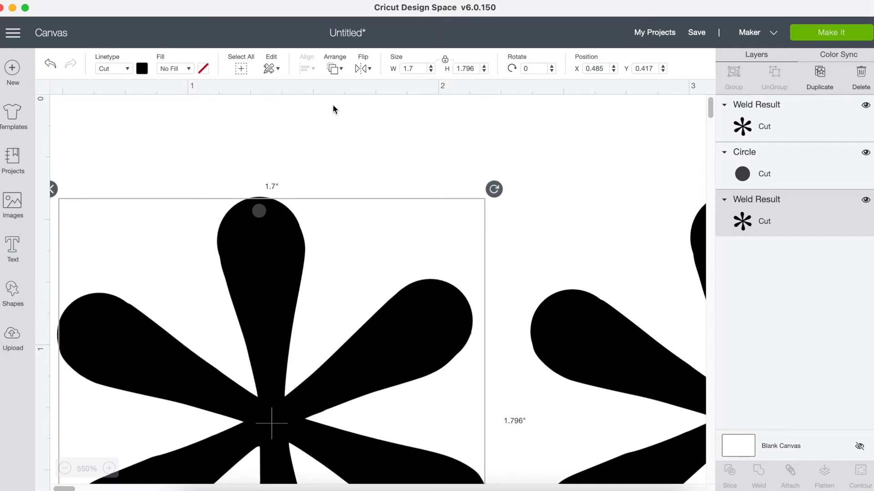
{"action": "left_click", "coordinate": [365, 124]}
{"action": "left_click_drag", "start_coordinate": [228, 147], "coordinate": [273, 253]}
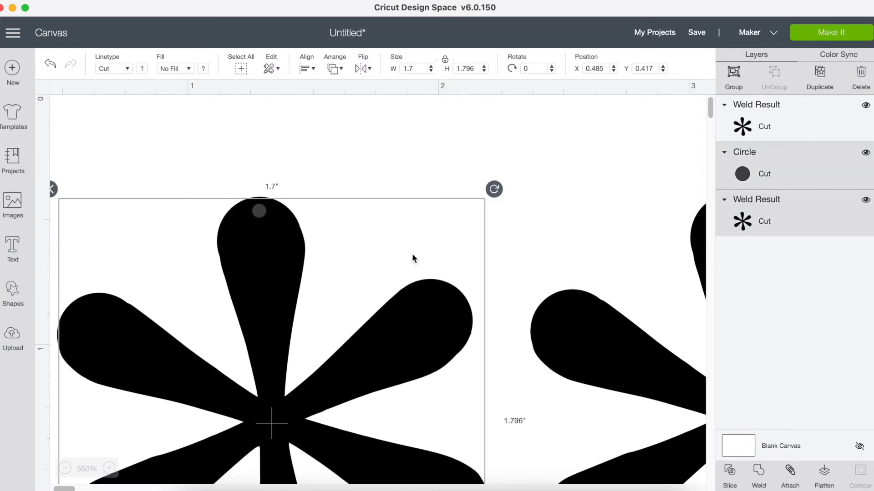
{"action": "left_click", "coordinate": [728, 475]}
- Move the sliced asterisk down off the leftover circles and delete both circle pieces
{"action": "left_click_drag", "start_coordinate": [289, 298], "coordinate": [299, 354]}
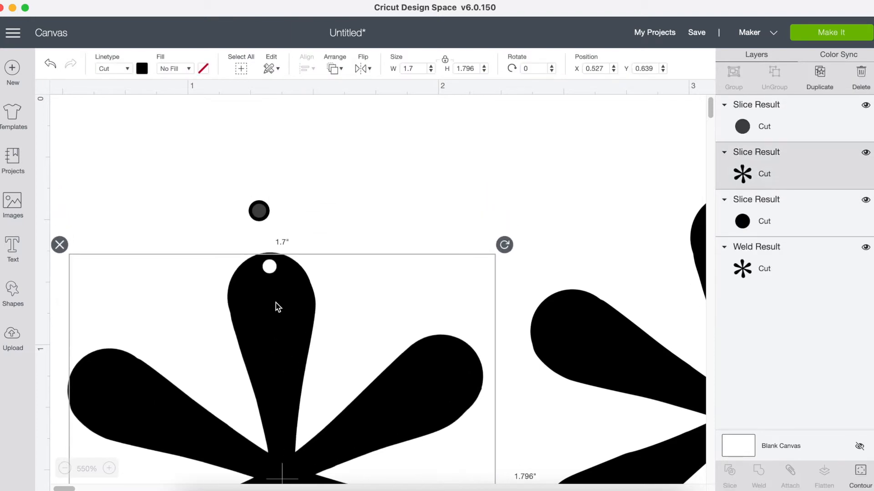
{"action": "left_click", "coordinate": [263, 213]}
{"action": "left_click", "coordinate": [237, 189]}
{"action": "left_click", "coordinate": [250, 201]}
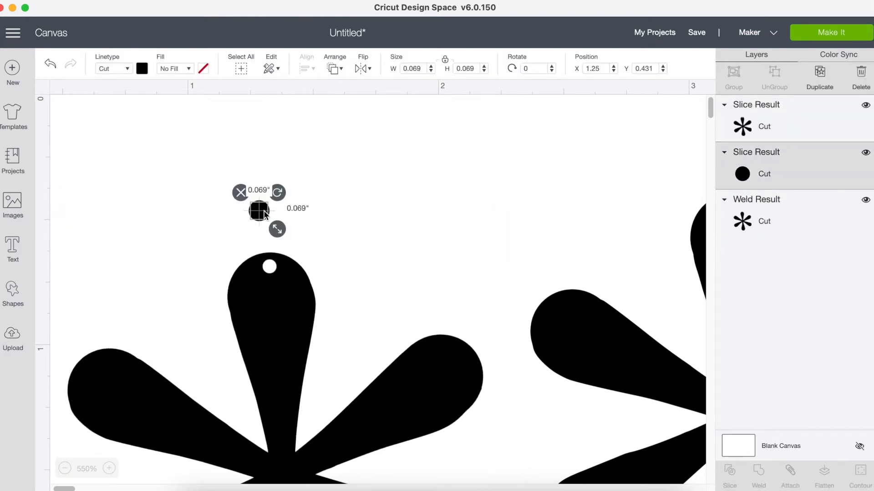
{"action": "left_click", "coordinate": [238, 189]}
- Move the sliced asterisk up to about Y 0.069, duplicate it and shift the copy to its right
{"action": "left_click_drag", "start_coordinate": [278, 324], "coordinate": [266, 177]}
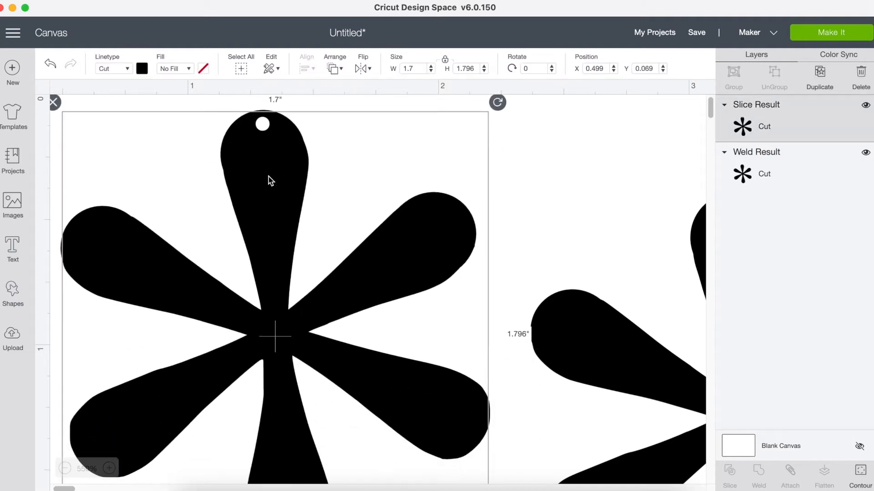
{"action": "right_click", "coordinate": [266, 177]}
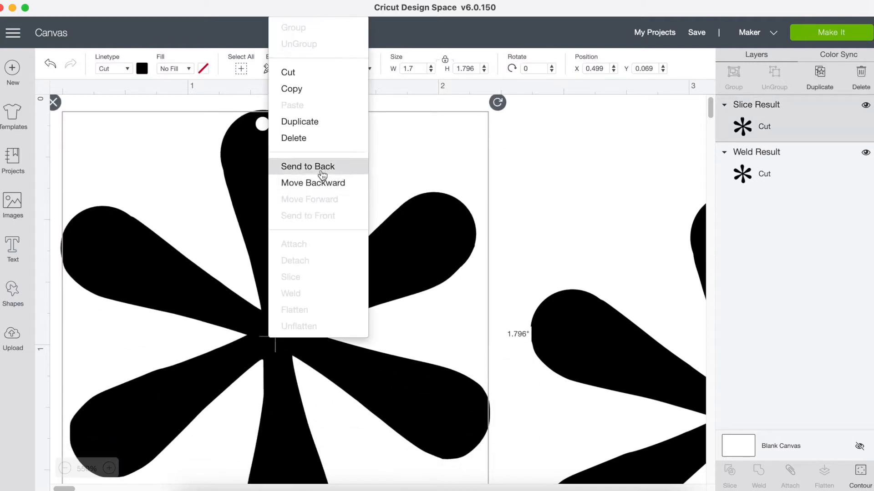
{"action": "left_click", "coordinate": [318, 123]}
{"action": "left_click_drag", "start_coordinate": [354, 291], "coordinate": [453, 235]}
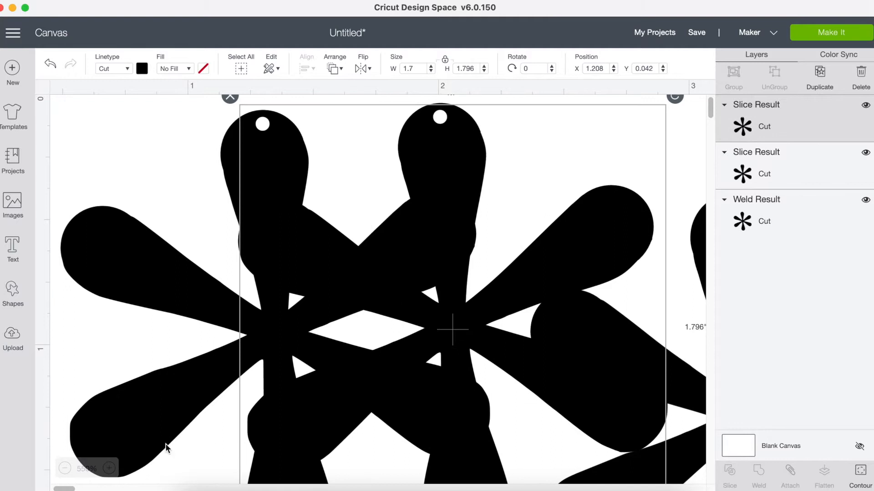
- Move the asterisk without a hole clear of the others, to about X 3.596, and set its line type to fine foil
{"action": "left_click", "coordinate": [64, 468]}
{"action": "left_click", "coordinate": [65, 468]}
{"action": "left_click", "coordinate": [65, 469]}
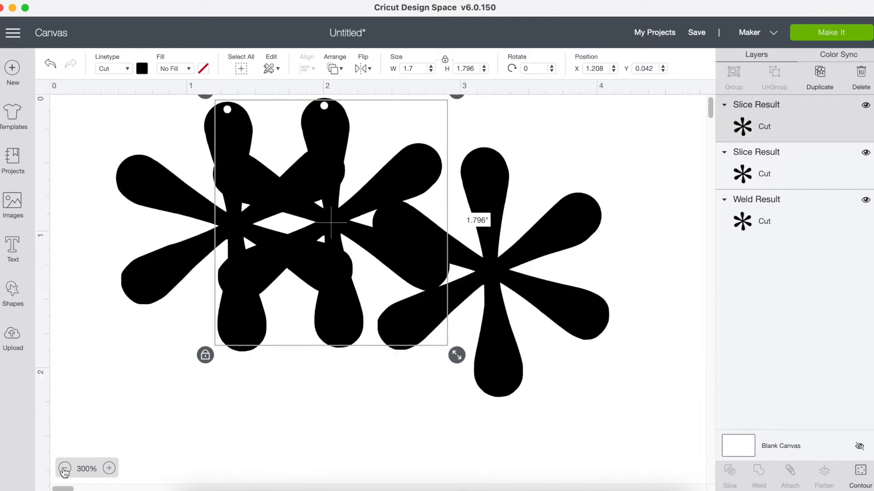
{"action": "left_click", "coordinate": [65, 468]}
{"action": "left_click_drag", "start_coordinate": [456, 260], "coordinate": [599, 298]}
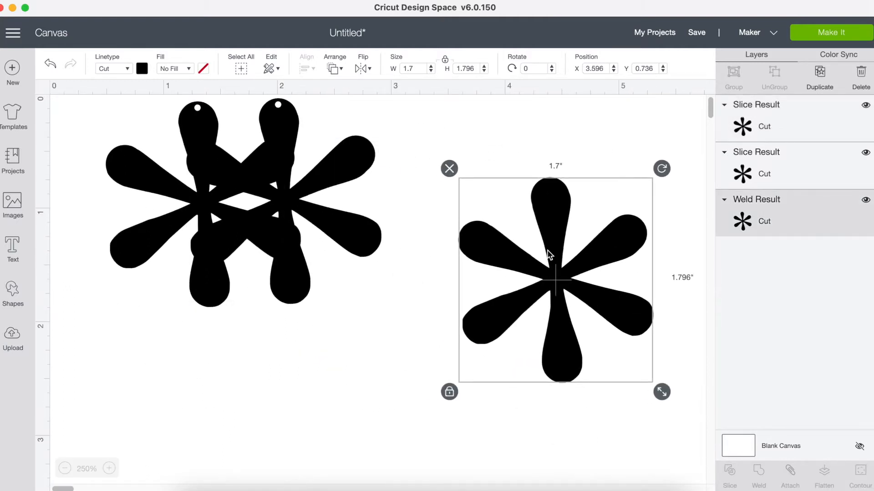
{"action": "left_click", "coordinate": [129, 68]}
{"action": "mouse_move", "coordinate": [120, 205]}
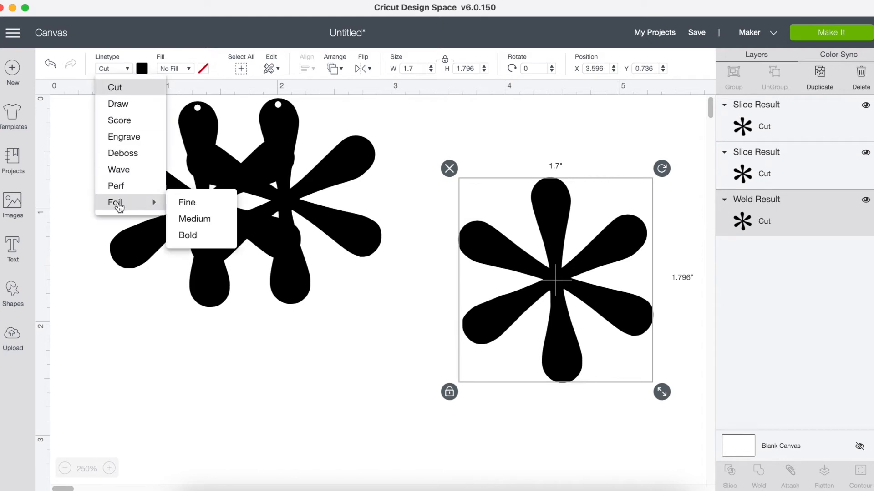
{"action": "left_click", "coordinate": [186, 202]}
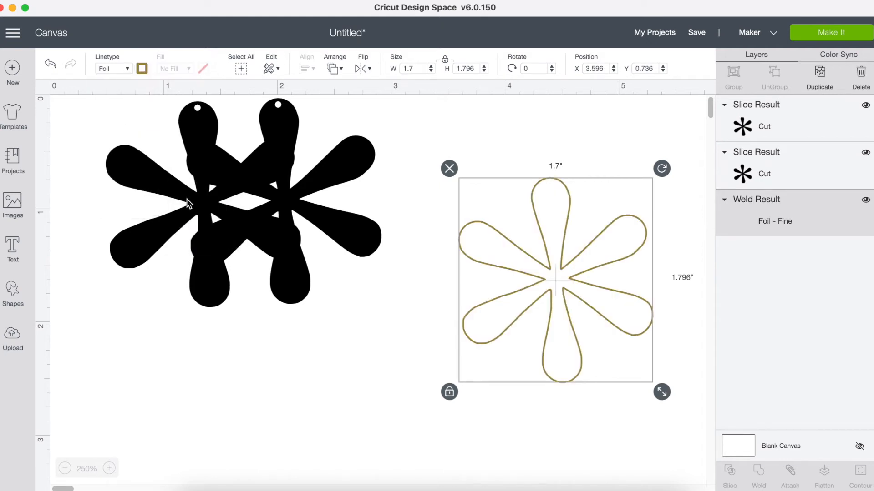
- Place the sliced copy beside the original and overlap it with the foil asterisk scaled to about 1.398 in wide
{"action": "left_click_drag", "start_coordinate": [190, 192], "coordinate": [316, 196]}
{"action": "left_click_drag", "start_coordinate": [553, 257], "coordinate": [440, 223]}
{"action": "left_click_drag", "start_coordinate": [518, 337], "coordinate": [482, 299]}
{"action": "mouse_move", "coordinate": [403, 200]}
{"action": "left_mouse_down"}
{"action": "mouse_move", "coordinate": [417, 201]}
{"action": "mouse_move", "coordinate": [396, 205]}
{"action": "left_mouse_up"}
- Move the right black asterisk backward in the stacking order until it lies behind the foil outline
{"action": "right_click", "coordinate": [397, 204]}
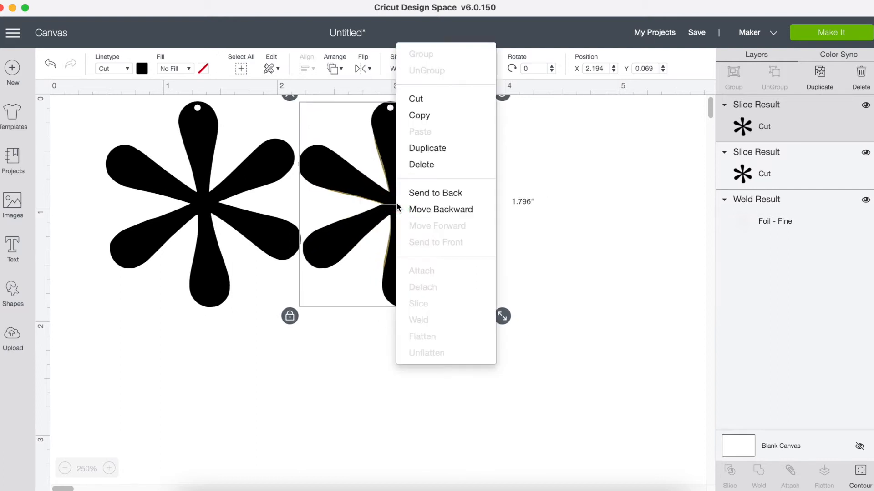
{"action": "left_click", "coordinate": [446, 211]}
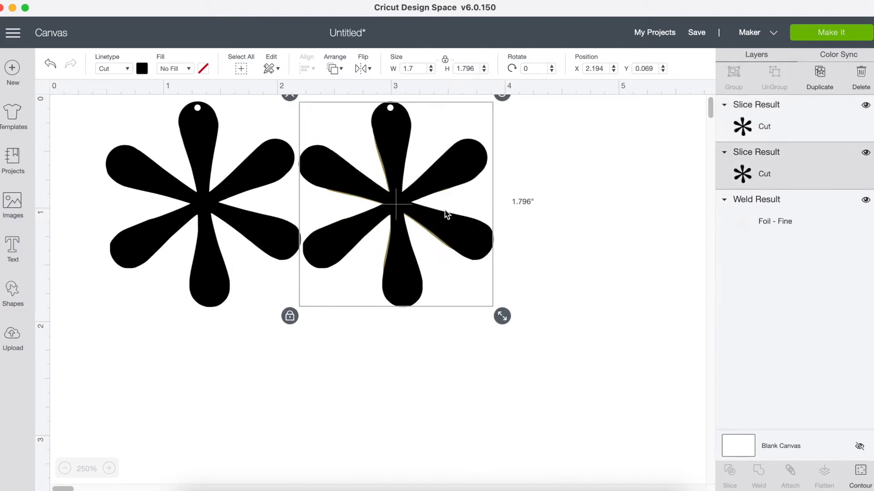
{"action": "right_click", "coordinate": [402, 215]}
{"action": "left_click", "coordinate": [424, 206]}
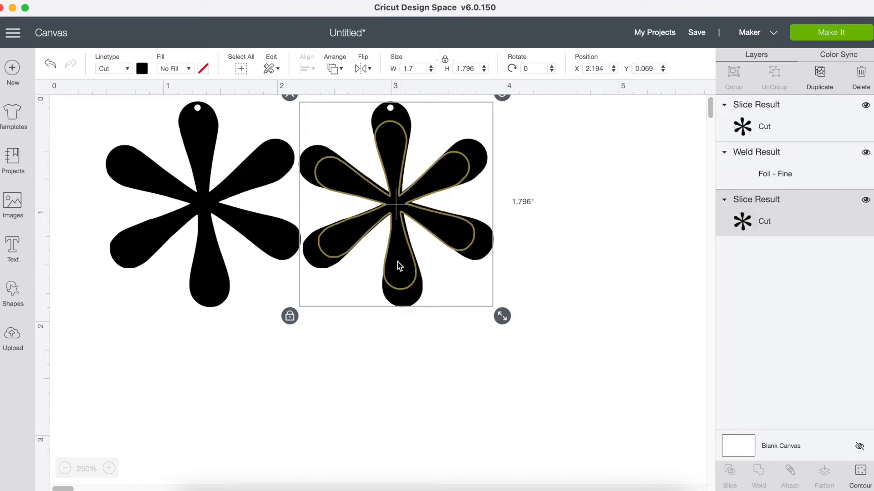
- Scale the foil outline down to about 1.292 in wide and reposition it over the right asterisk's centre
{"action": "left_click", "coordinate": [445, 353]}
{"action": "left_click", "coordinate": [408, 254]}
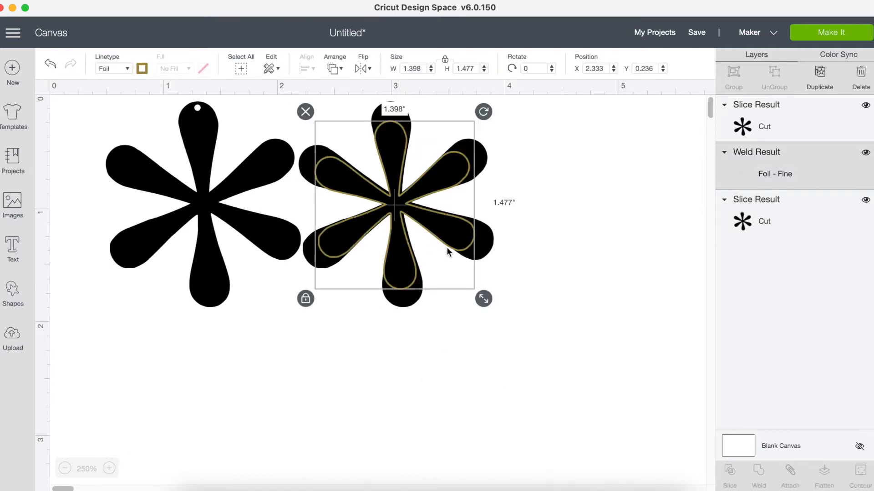
{"action": "left_click_drag", "start_coordinate": [483, 299], "coordinate": [469, 287]}
{"action": "left_click_drag", "start_coordinate": [393, 197], "coordinate": [399, 200]}
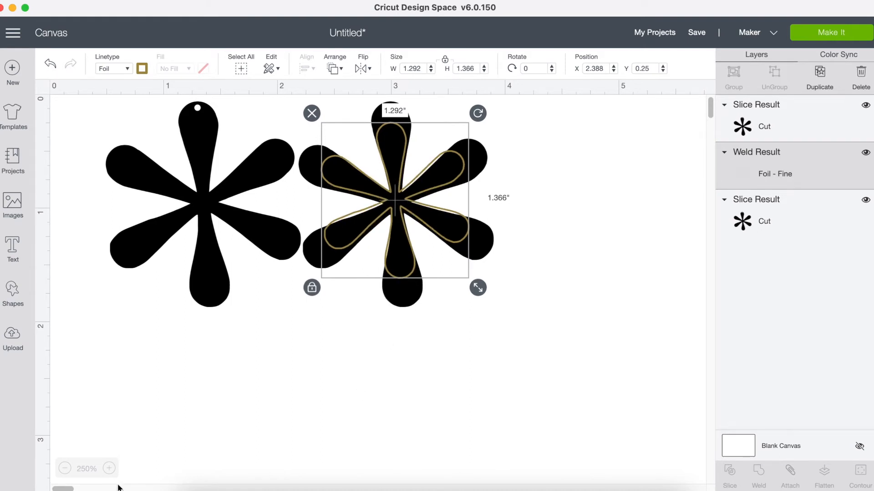
- Examine up close how the foil outline fits within the right asterisk's petals
{"action": "left_click", "coordinate": [109, 469]}
{"action": "left_click", "coordinate": [109, 469]}
{"action": "left_click", "coordinate": [110, 468]}
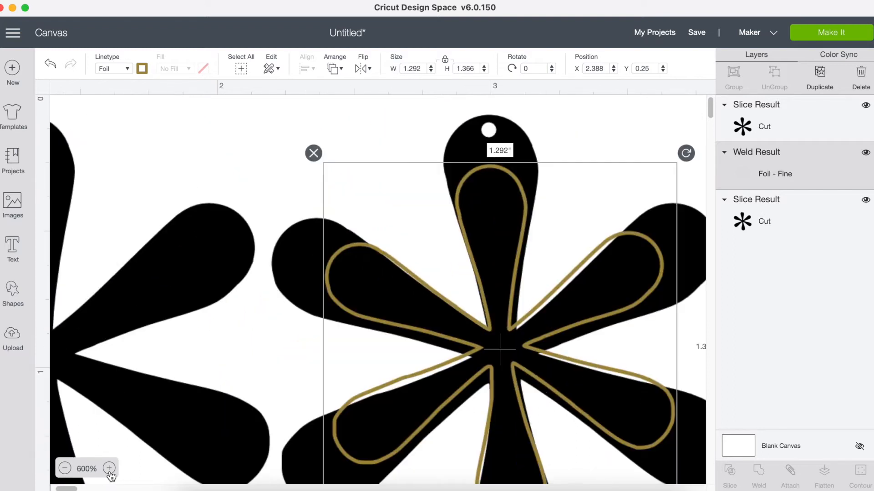
{"action": "scroll", "coordinate": [283, 401], "scroll_direction": "down", "scroll_amount": 10}
{"action": "scroll", "coordinate": [283, 402], "scroll_direction": "right", "scroll_amount": 10}
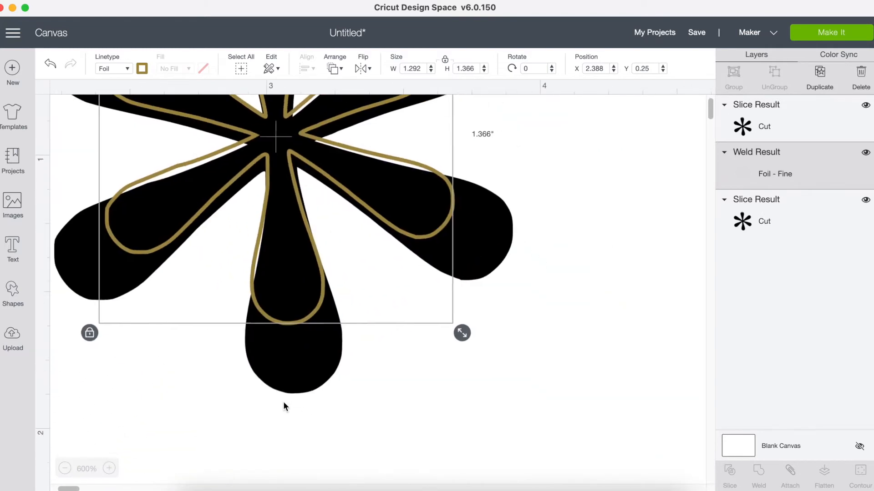
{"action": "scroll", "coordinate": [283, 402], "scroll_direction": "up", "scroll_amount": 5}
{"action": "scroll", "coordinate": [283, 401], "scroll_direction": "left", "scroll_amount": 5}
{"action": "right_click", "coordinate": [284, 402]}
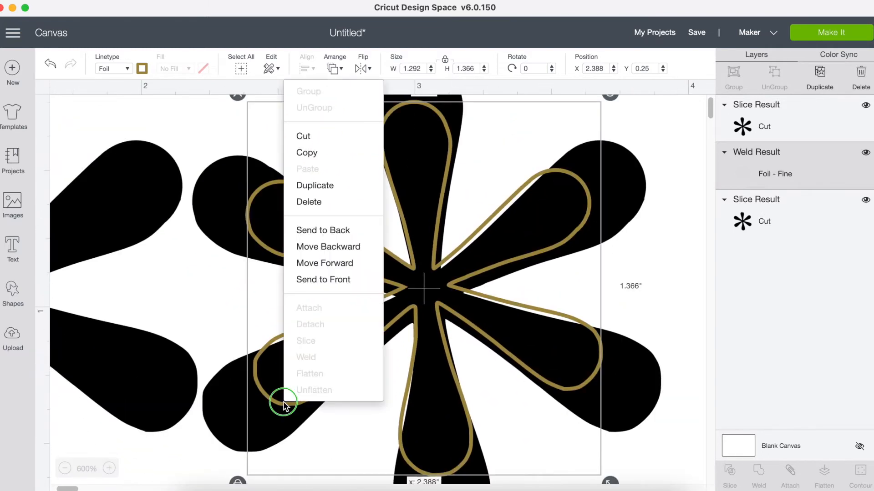
{"action": "left_click", "coordinate": [638, 311]}
{"action": "left_click", "coordinate": [569, 350]}
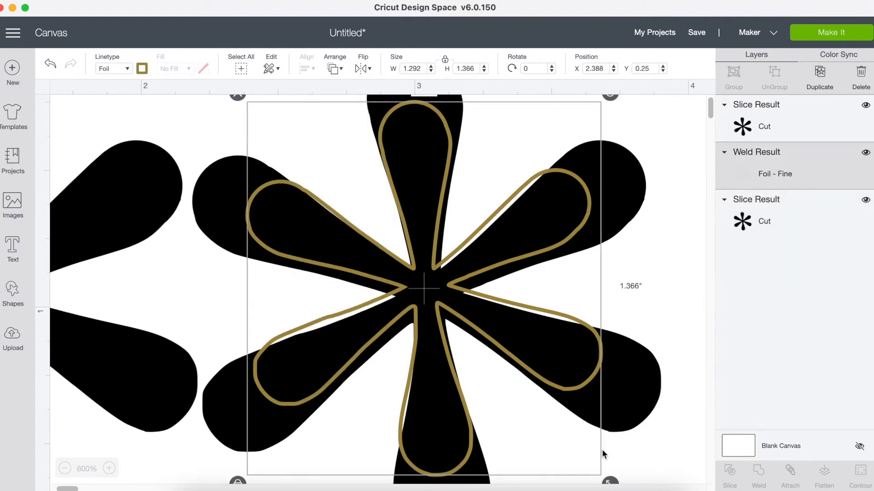
- Scale the foil outline down to about 1.227 in wide and recentre it inside the right asterisk's petals
{"action": "left_click_drag", "start_coordinate": [610, 481], "coordinate": [585, 464]}
{"action": "left_click_drag", "start_coordinate": [425, 284], "coordinate": [435, 298]}
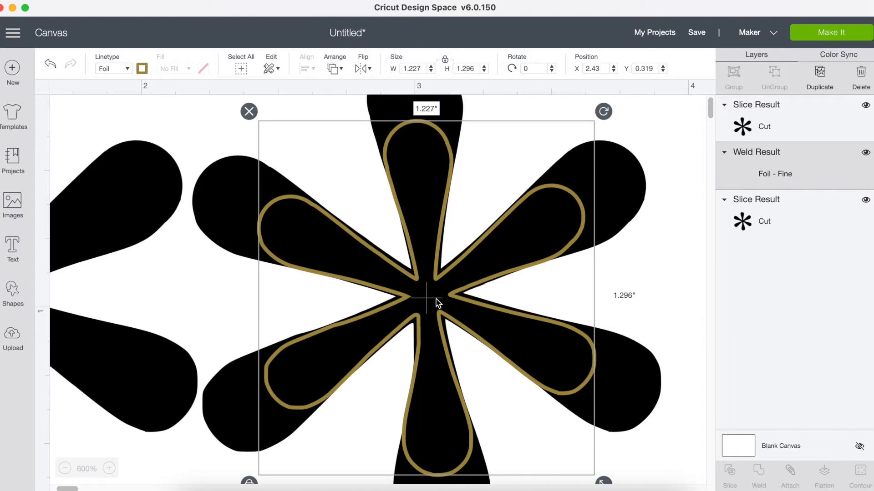
{"action": "left_click", "coordinate": [682, 257]}
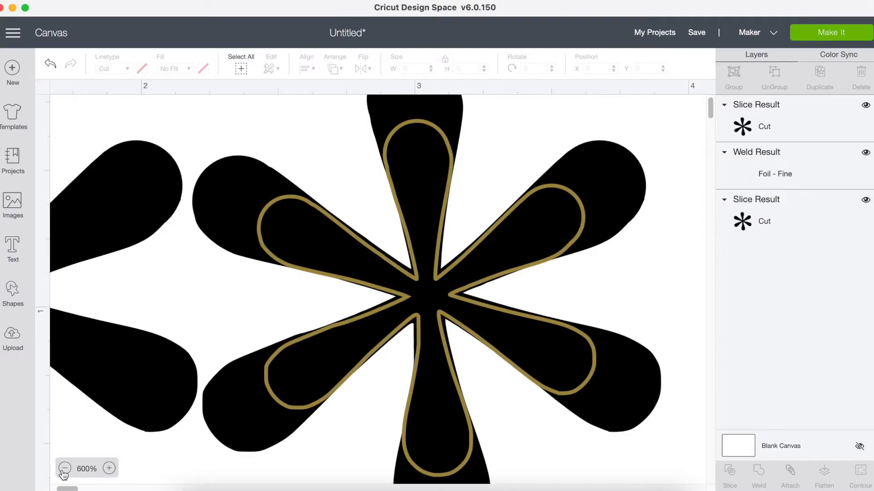
- Delete the plain black asterisk that has no foil outline
{"action": "left_click", "coordinate": [65, 468]}
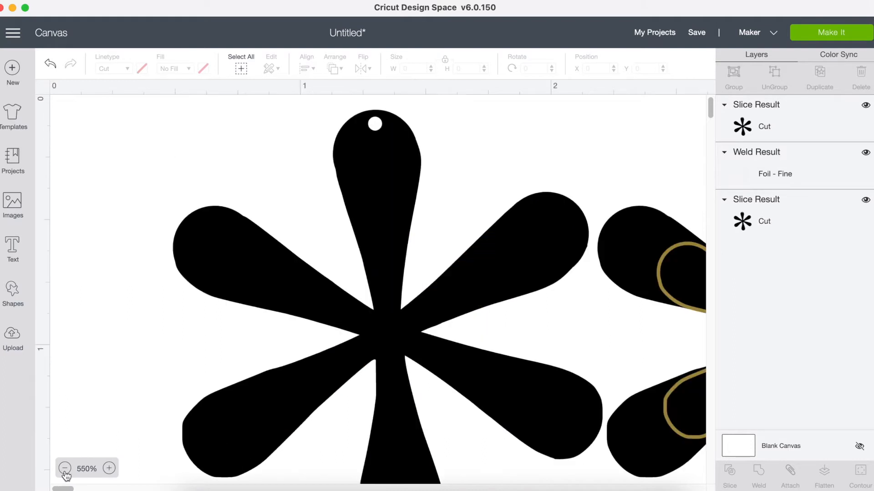
{"action": "left_click", "coordinate": [65, 469]}
{"action": "left_click", "coordinate": [65, 468]}
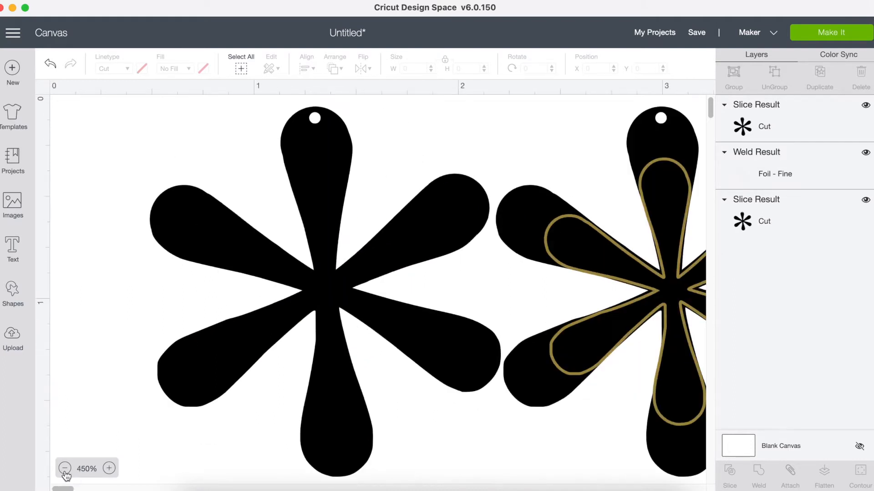
{"action": "left_click", "coordinate": [64, 469]}
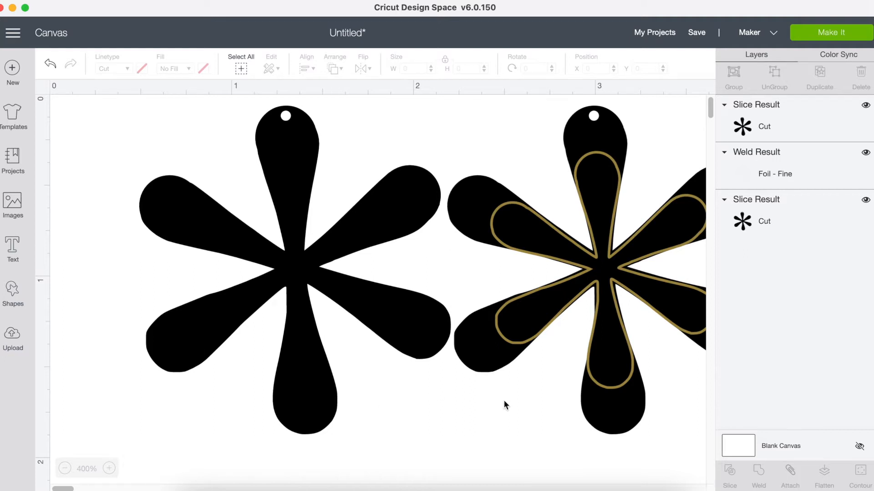
{"action": "left_click", "coordinate": [296, 256]}
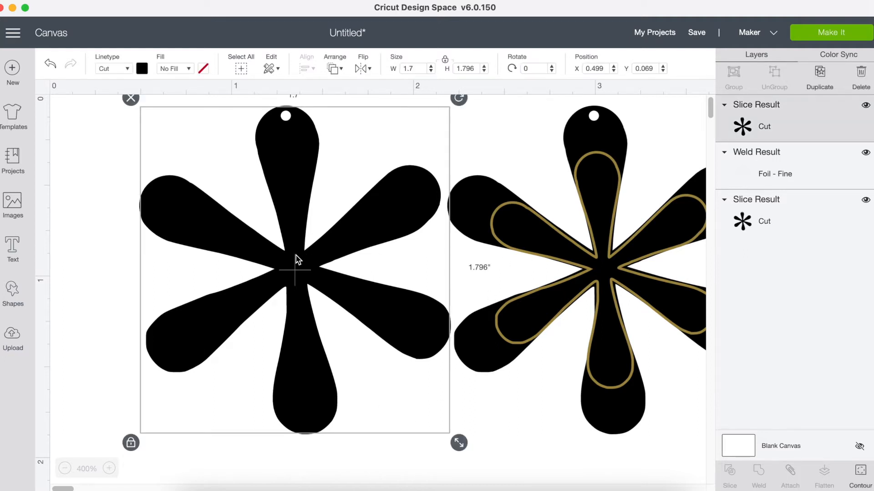
{"action": "left_click", "coordinate": [130, 97]}
{"action": "scroll", "coordinate": [296, 263], "scroll_direction": "right", "scroll_amount": 5}
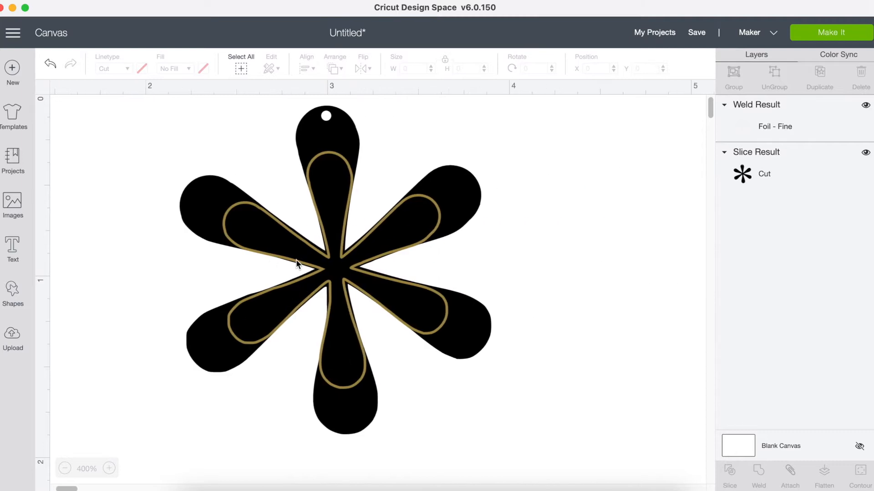
{"action": "left_click", "coordinate": [205, 104]}
{"action": "left_click_drag", "start_coordinate": [205, 104], "coordinate": [400, 230]}
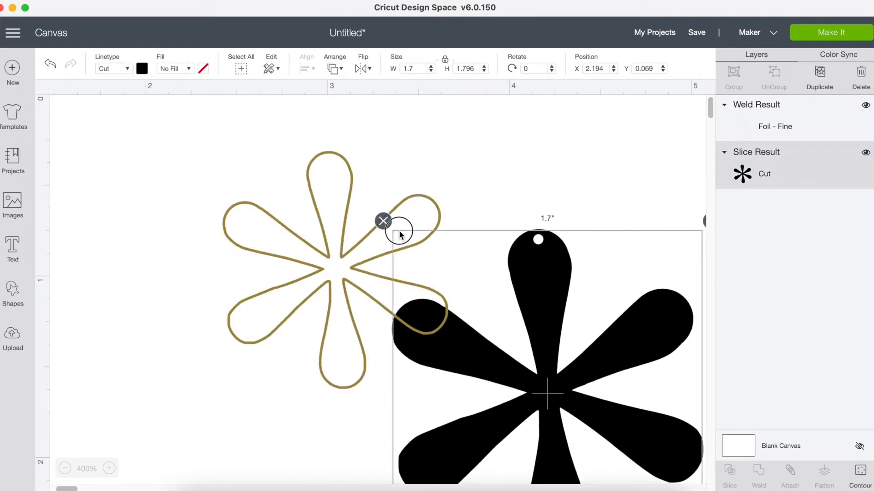
{"action": "left_click", "coordinate": [50, 64]}
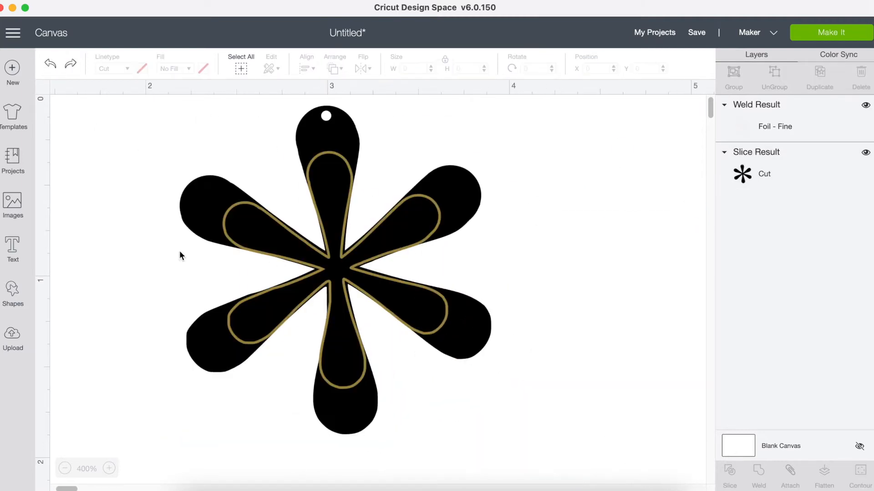
- Select the foil outline together with the black asterisk and attach them to each other
{"action": "left_click_drag", "start_coordinate": [581, 464], "coordinate": [136, 111]}
{"action": "left_click", "coordinate": [789, 471]}
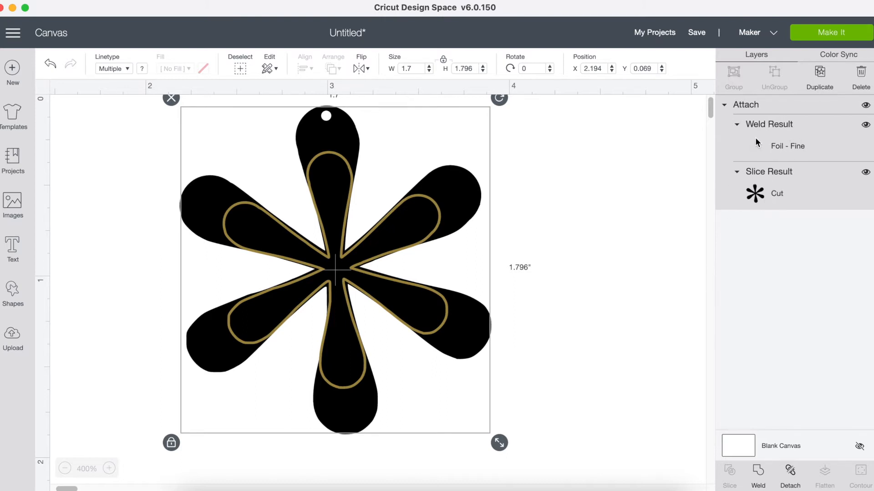
{"action": "left_click", "coordinate": [637, 260]}
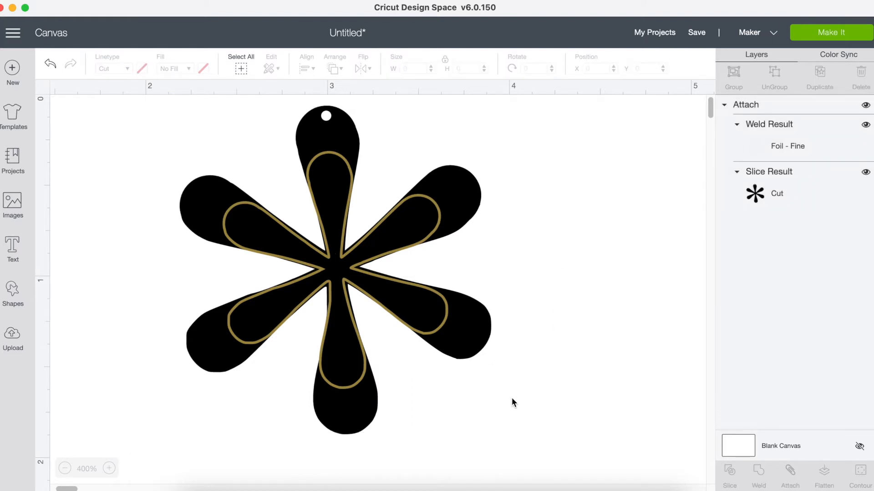
- Duplicate the attached asterisk and place the copy beside the original at about X 3.93, Y 0
{"action": "left_click", "coordinate": [336, 257]}
{"action": "right_click", "coordinate": [336, 257]}
{"action": "left_click", "coordinate": [366, 208]}
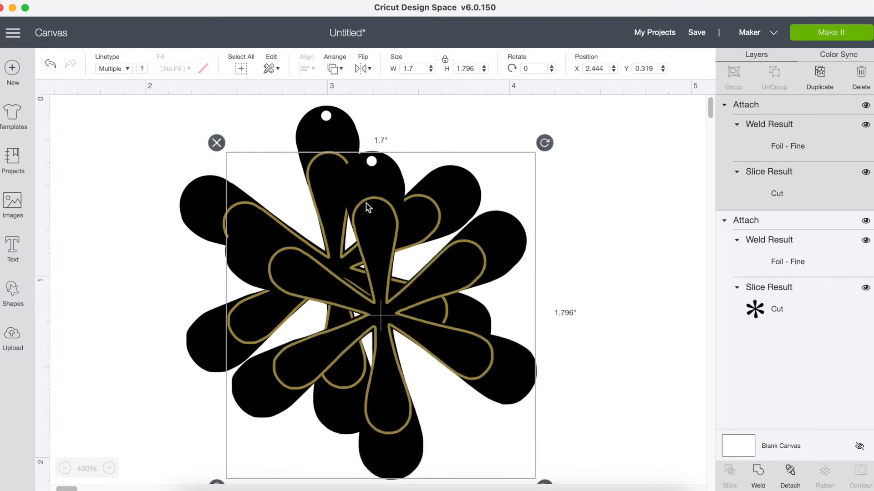
{"action": "left_click_drag", "start_coordinate": [389, 318], "coordinate": [662, 256]}
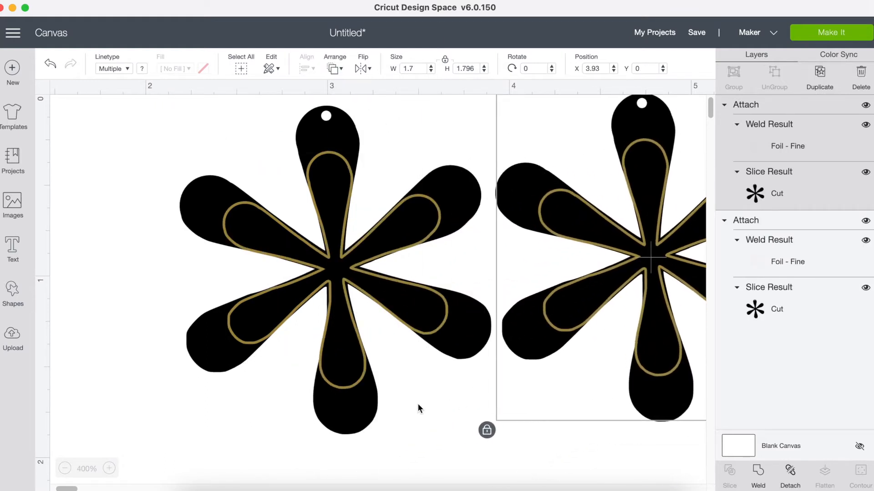
- Shift both attached asterisks toward the canvas origin and line them up side by side, the copy at about X 1.999, Y 0.069
{"action": "right_click", "coordinate": [391, 393]}
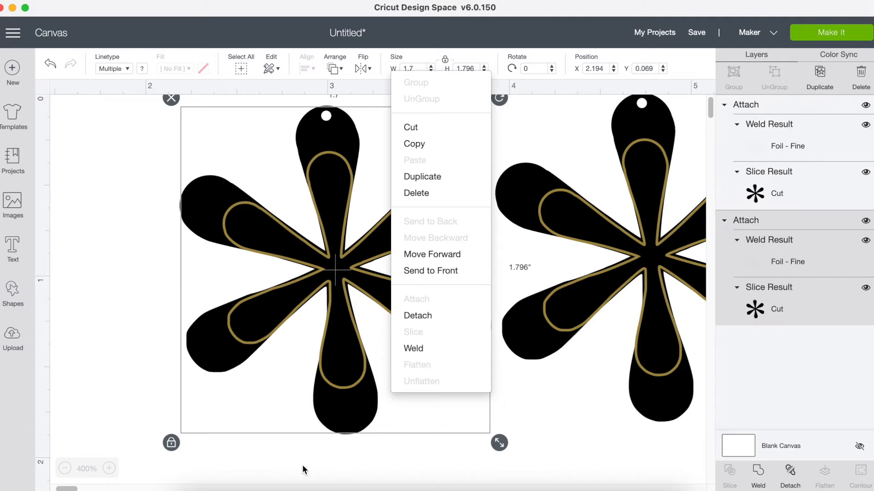
{"action": "left_click", "coordinate": [65, 468]}
{"action": "left_click", "coordinate": [65, 468]}
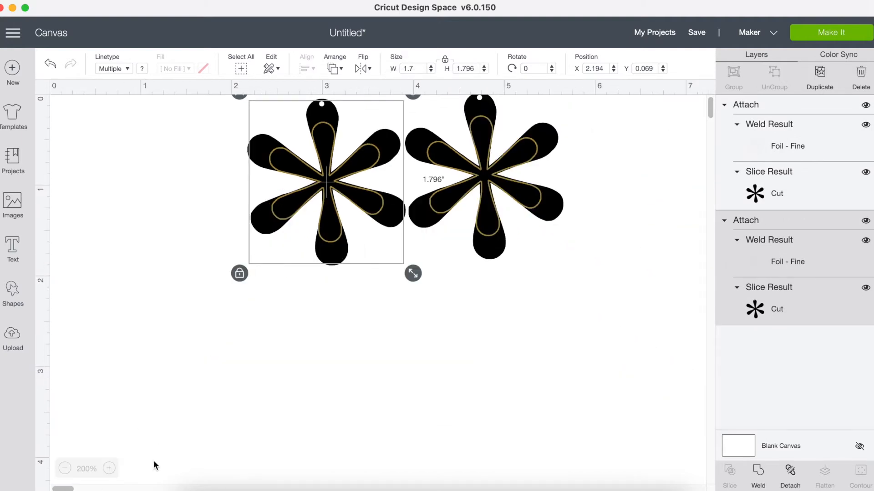
{"action": "left_click", "coordinate": [168, 449]}
{"action": "left_click_drag", "start_coordinate": [331, 186], "coordinate": [150, 186]}
{"action": "left_click_drag", "start_coordinate": [485, 175], "coordinate": [312, 182]}
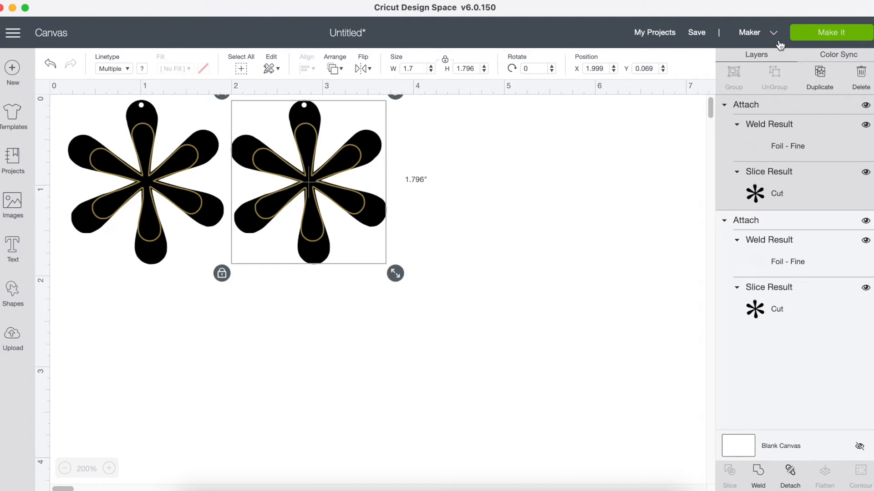
- Save the project under the name "*Easrings"
{"action": "left_click", "coordinate": [695, 32]}
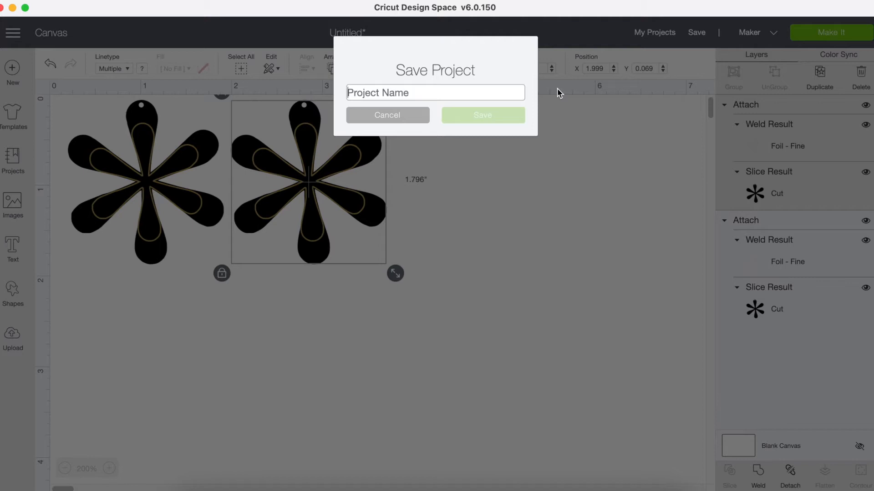
{"action": "type", "text": "*Easr"}
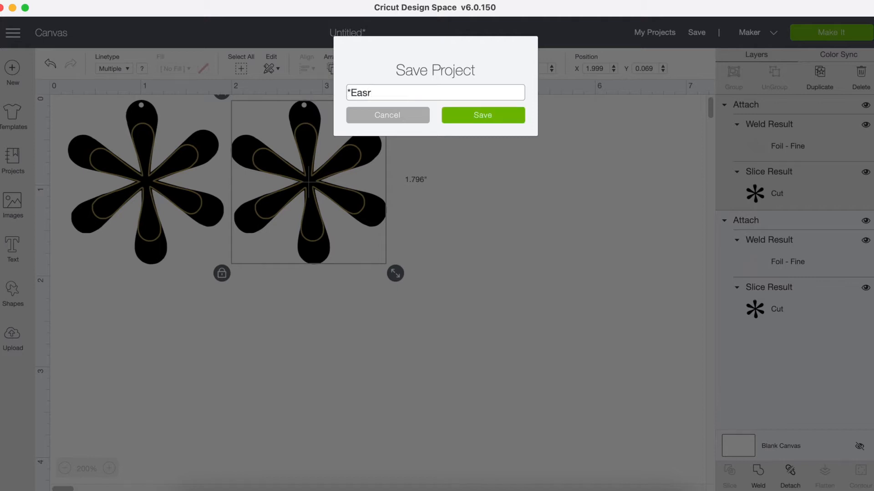
{"action": "type", "text": "ings"}
{"action": "left_click", "coordinate": [486, 127]}
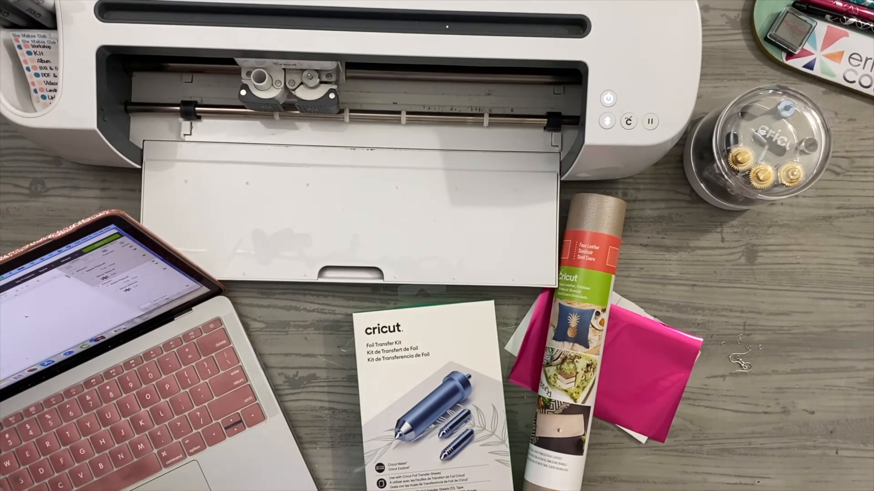